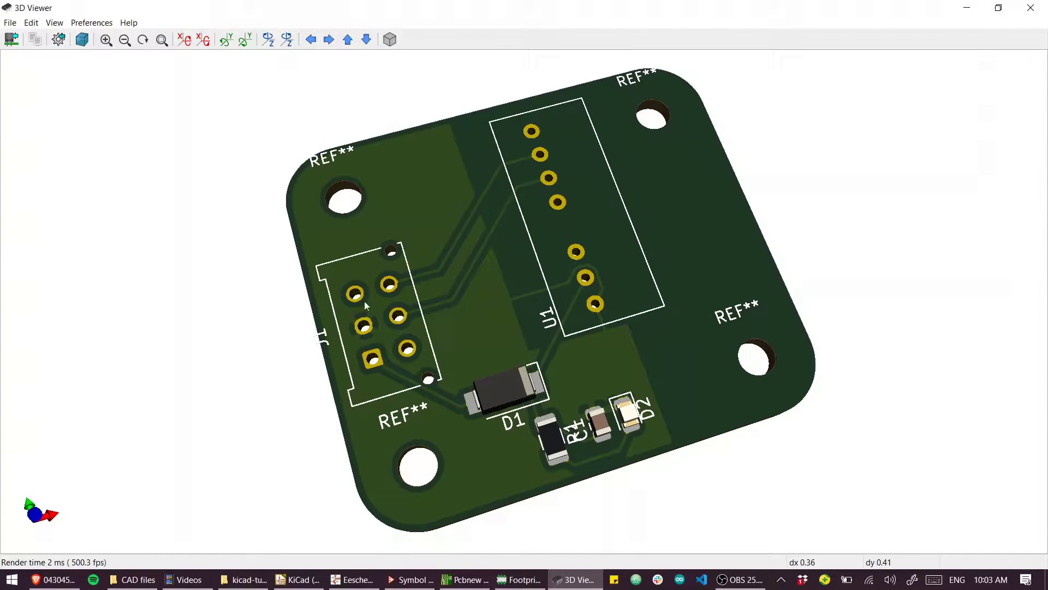
Orbit the rendered board in the 3D Viewer to inspect it from different angles
drag(522, 373, 371, 297)
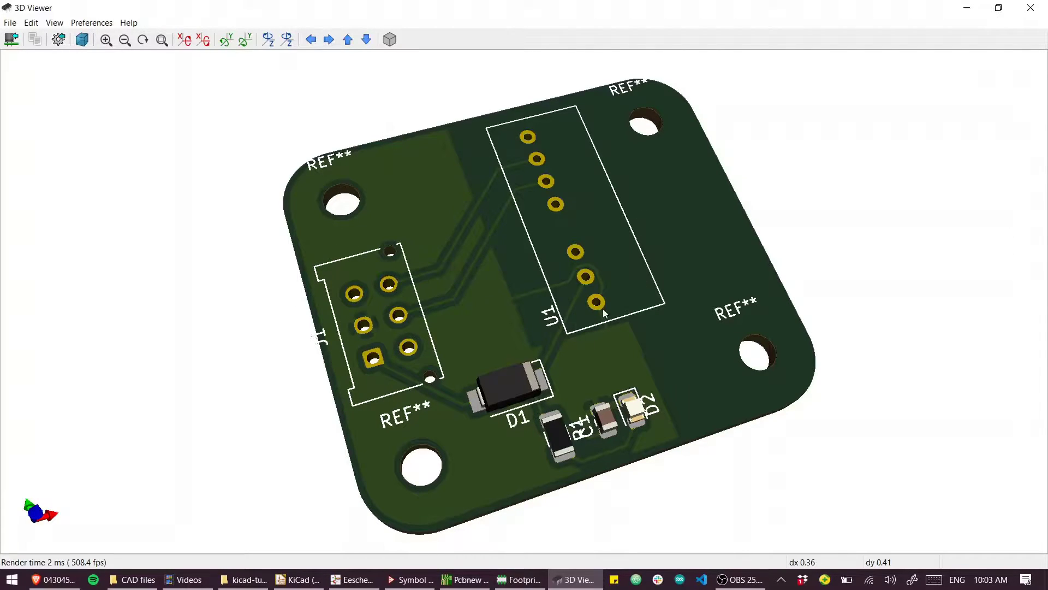
mouse_move(582, 388)
mouse_down()
mouse_move(470, 246)
mouse_move(569, 393)
mouse_move(584, 384)
mouse_up()
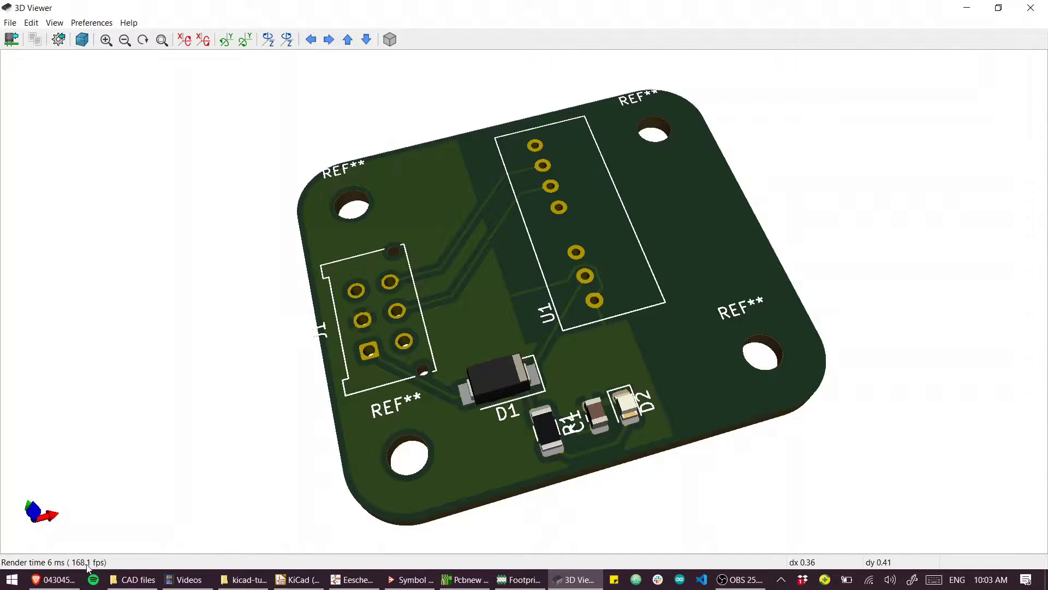
On the Digi-Key page, find Documents & Media and highlight the Mfg CAD Models file 43045-0612.stp
click(46, 585)
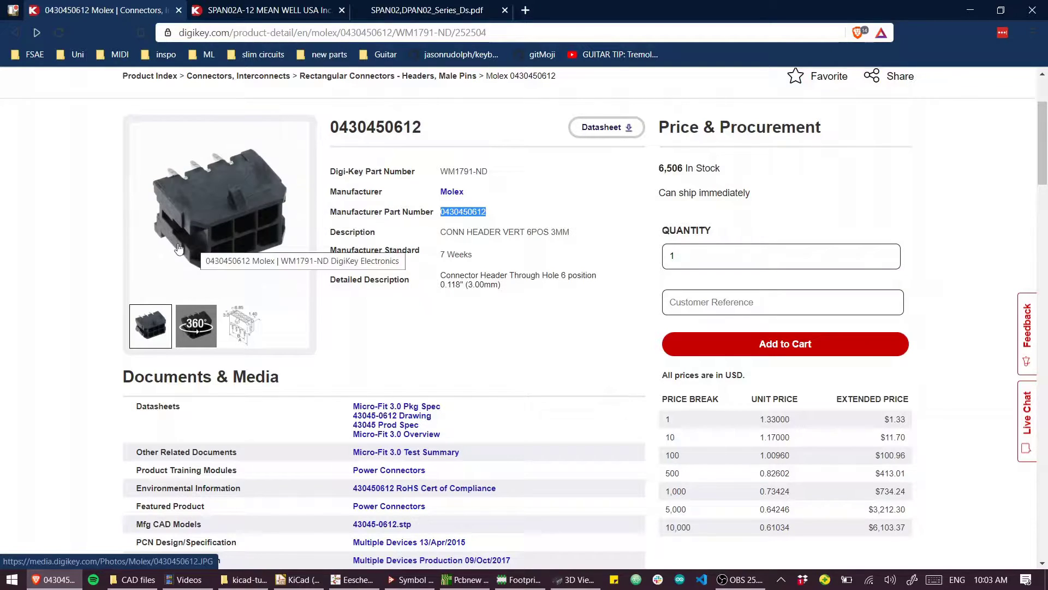
scroll(294, 333, down, 1)
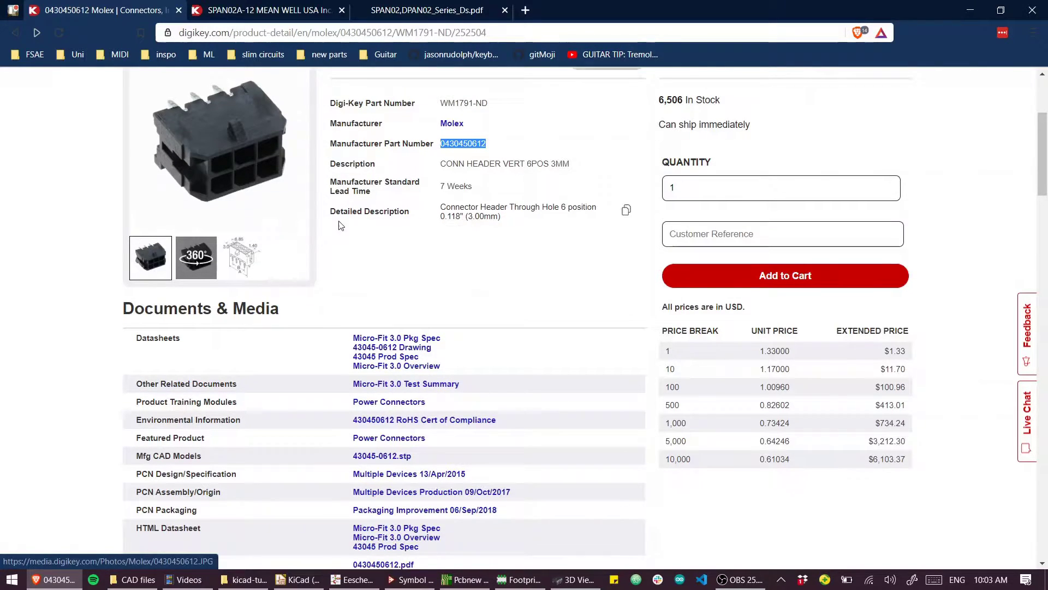
scroll(320, 259, up, 1)
scroll(367, 381, down, 2)
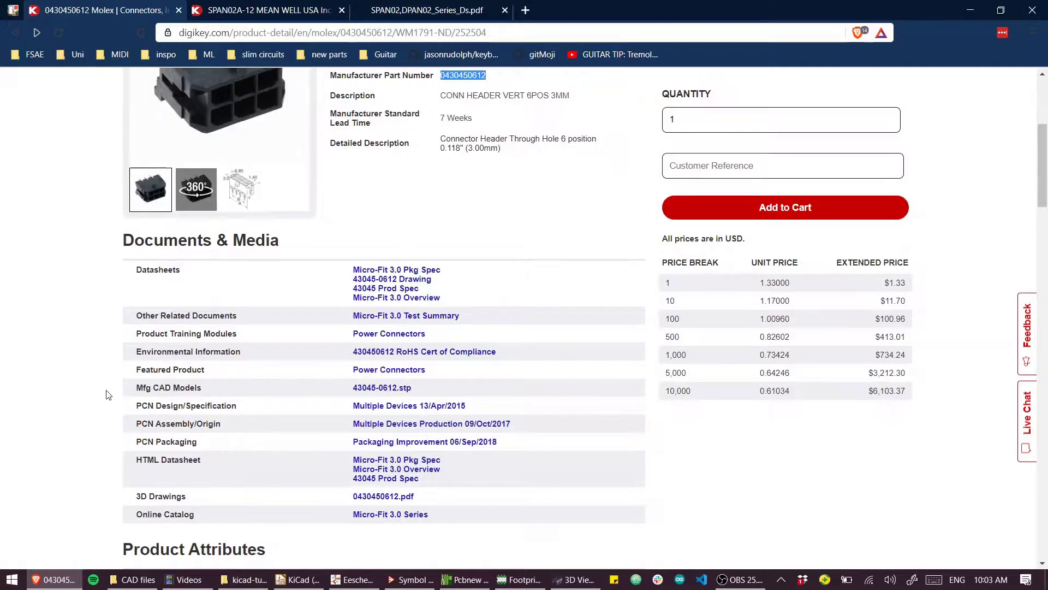
drag(106, 394, 235, 393)
click(221, 395)
triple_click(181, 388)
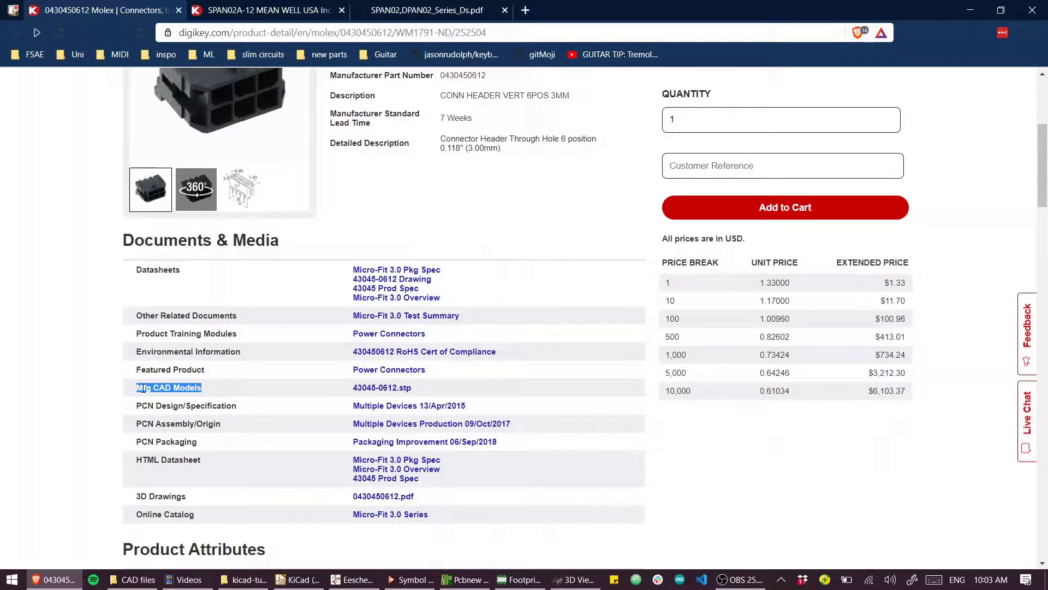
drag(141, 389, 434, 394)
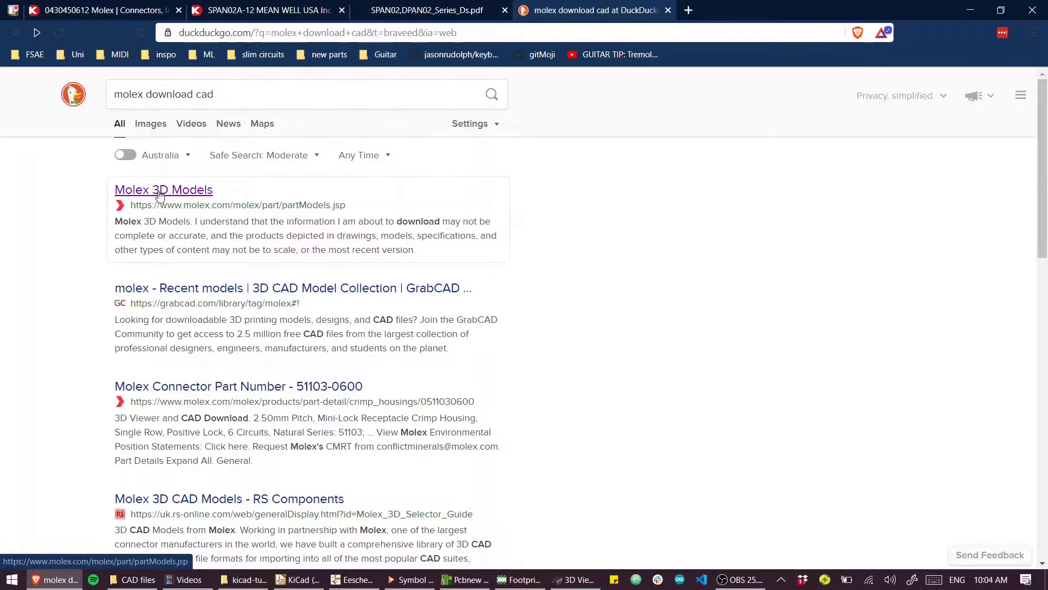
click(145, 191)
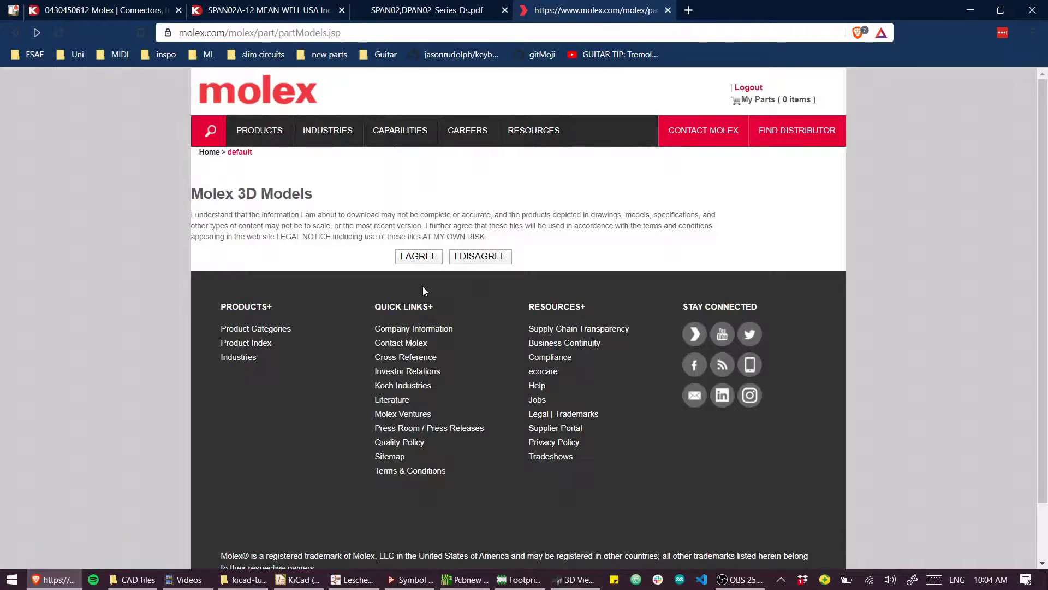
click(418, 256)
key(ctrl+1)
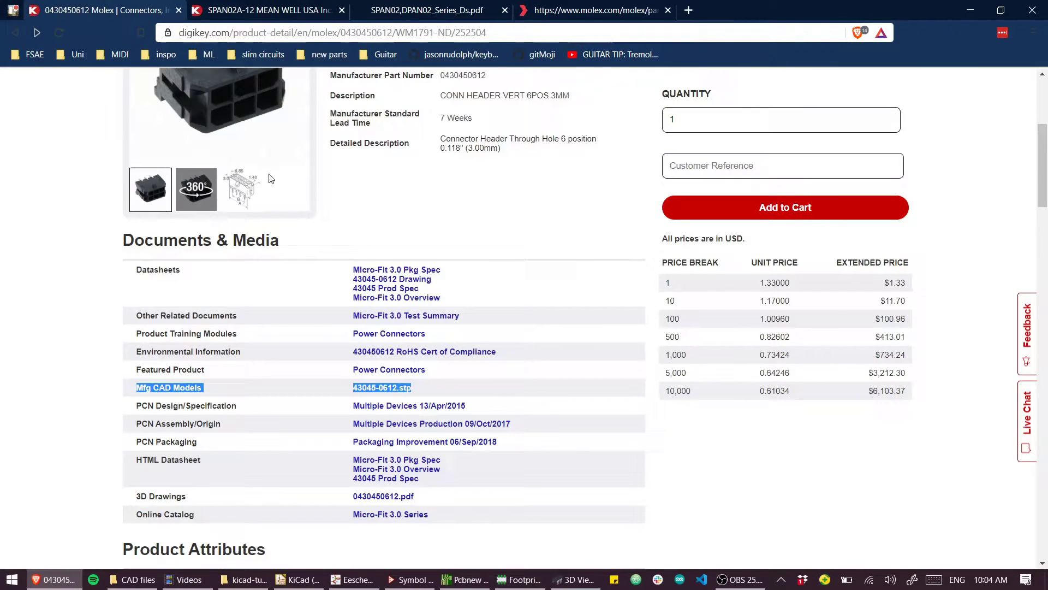
scroll(448, 255, up, 3)
double_click(380, 192)
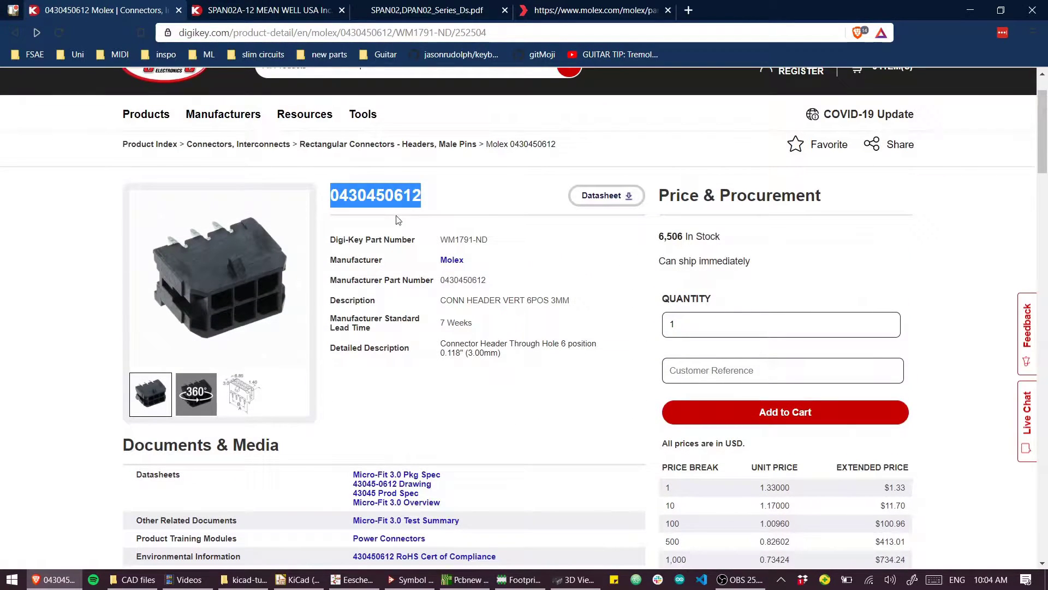
double_click(452, 279)
key(ctrl+c)
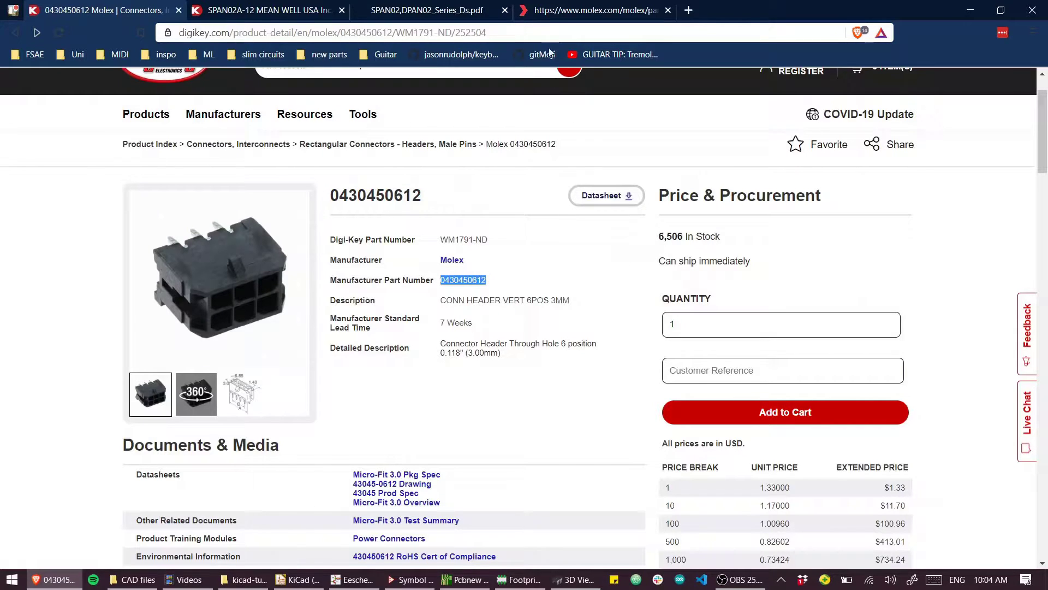
Search the Molex site for the copied part number 430450612
click(549, 14)
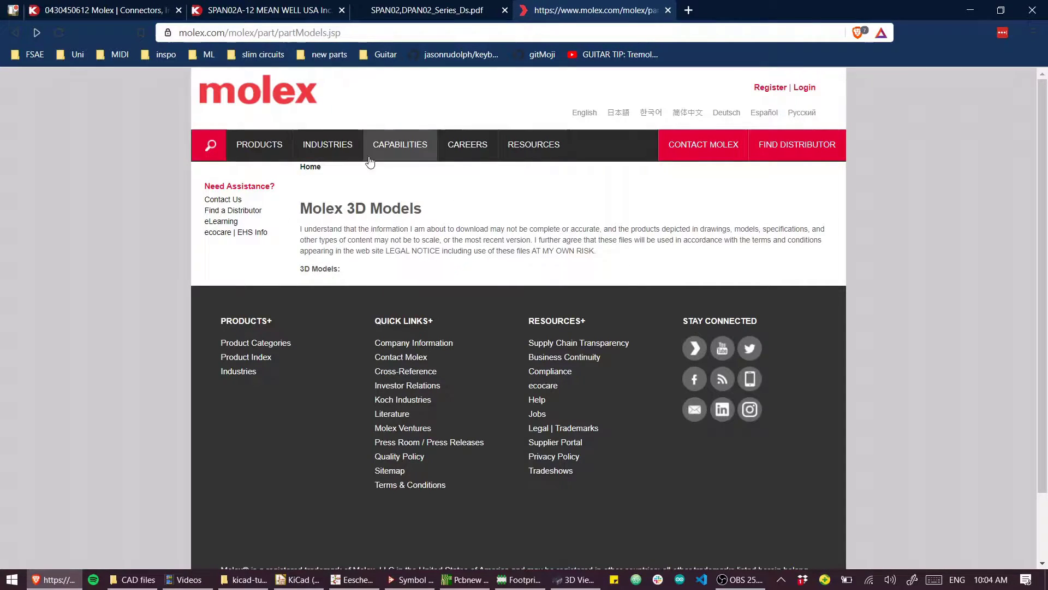
click(210, 145)
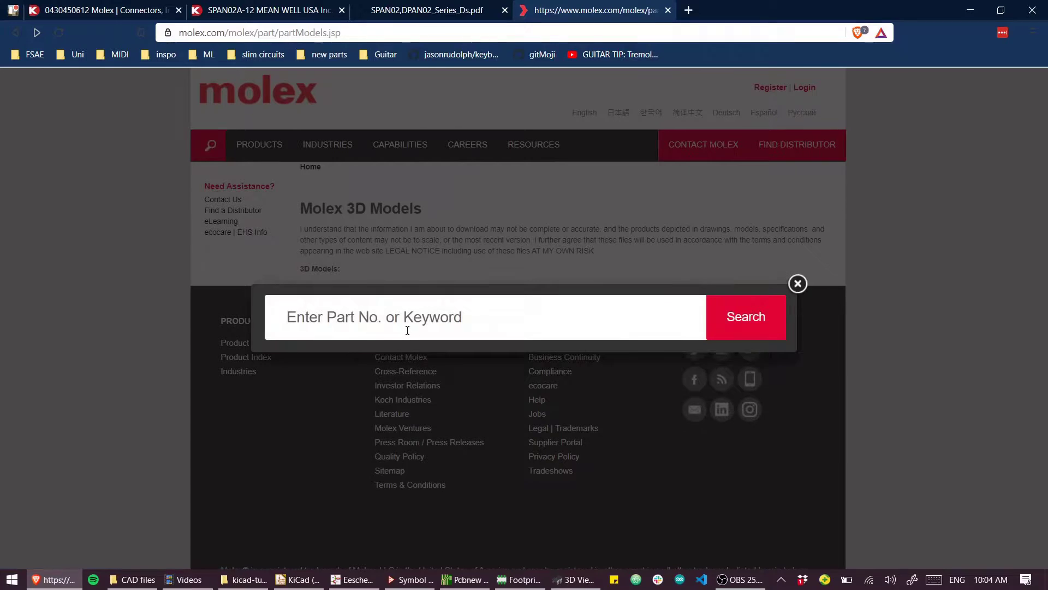
key(ctrl+v)
key(Return)
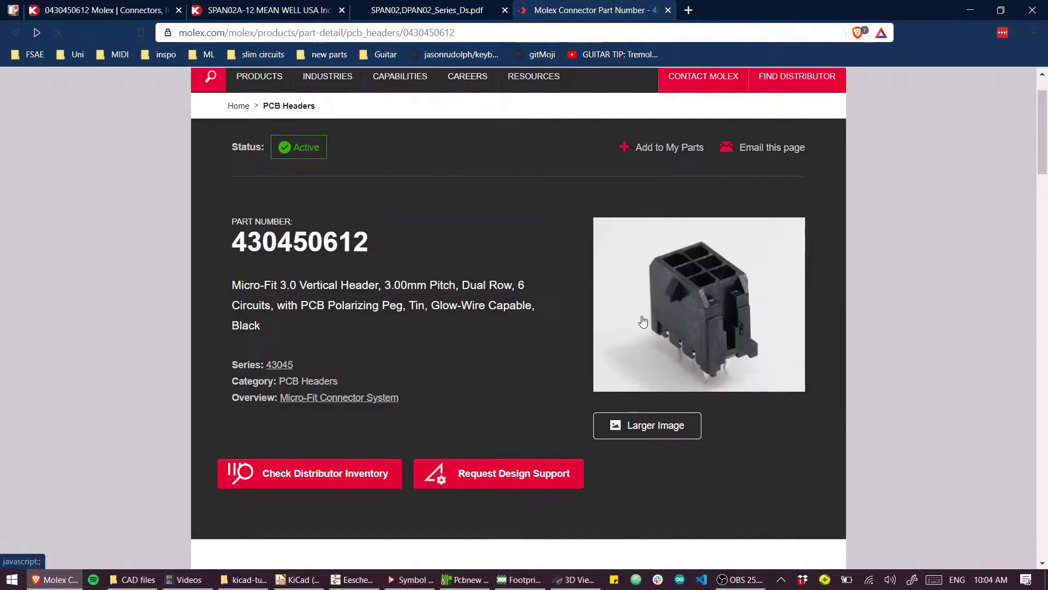
Scroll the 430450612 product page down to the Engineering Documents 3D model links
scroll(642, 322, down, 2)
scroll(365, 391, down, 2)
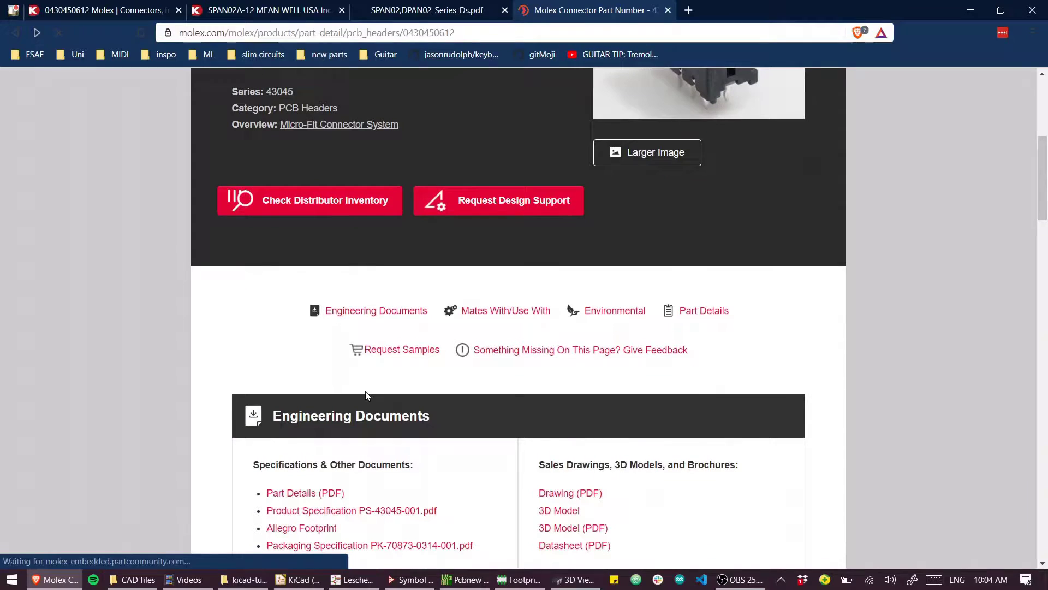
scroll(365, 396, down, 2)
scroll(545, 328, down, 1)
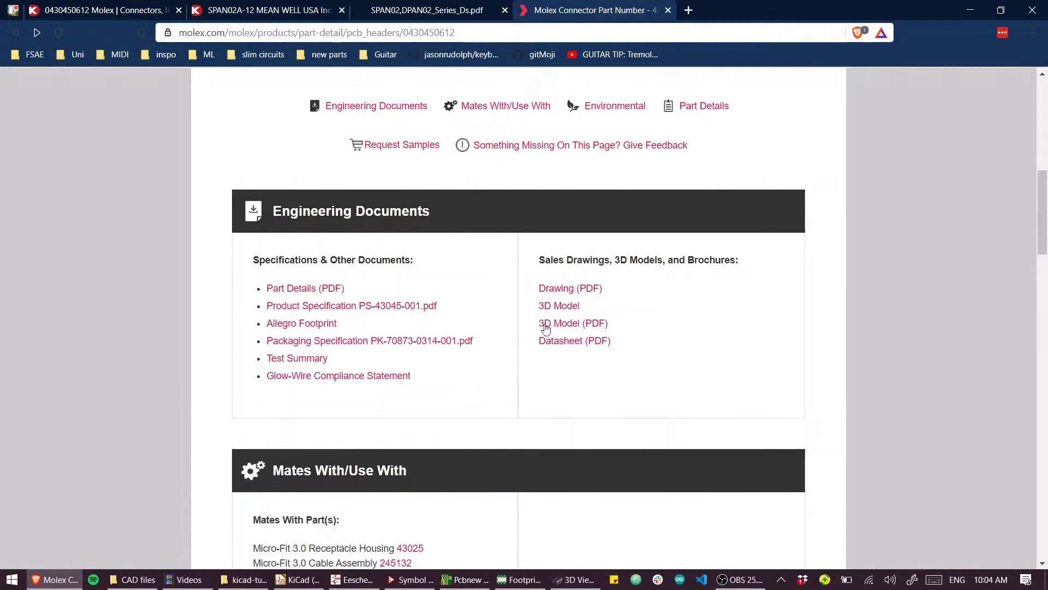
drag(541, 262, 741, 260)
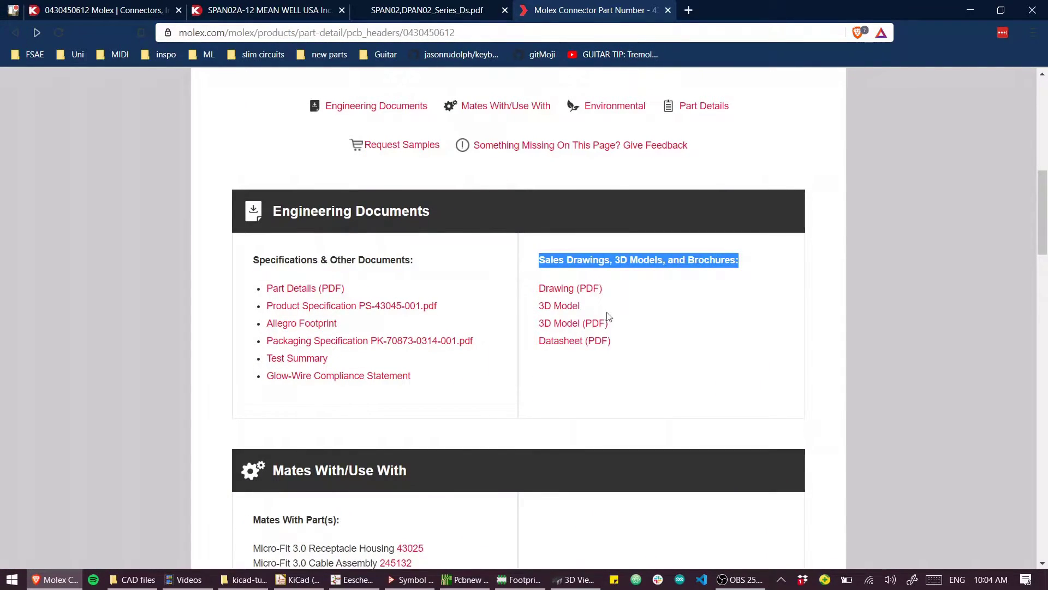
Open the 3D model downloads for 430450612, accept the terms, and highlight the STEP link
click(562, 307)
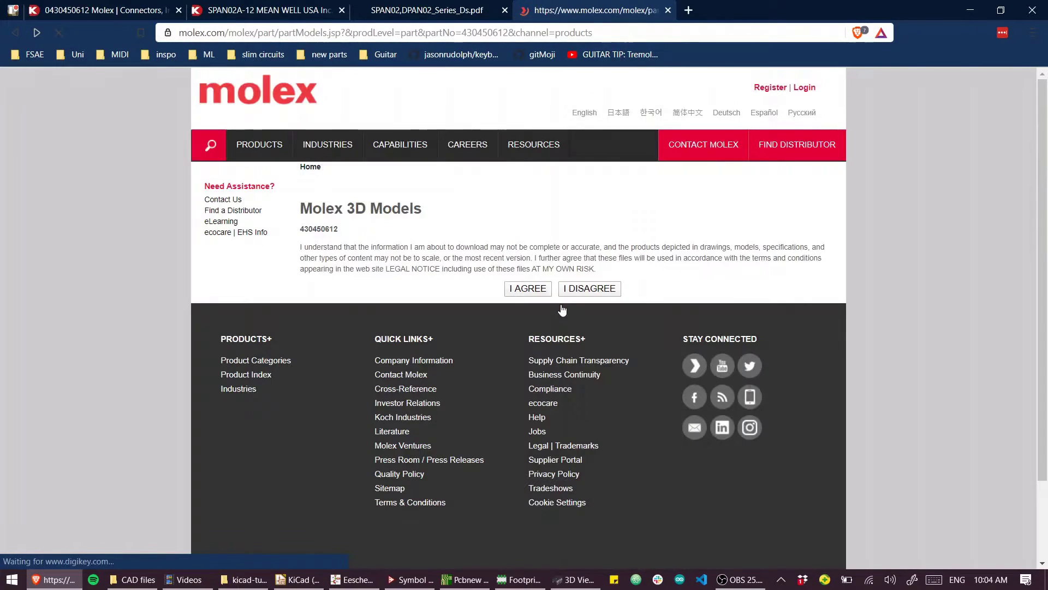
click(513, 292)
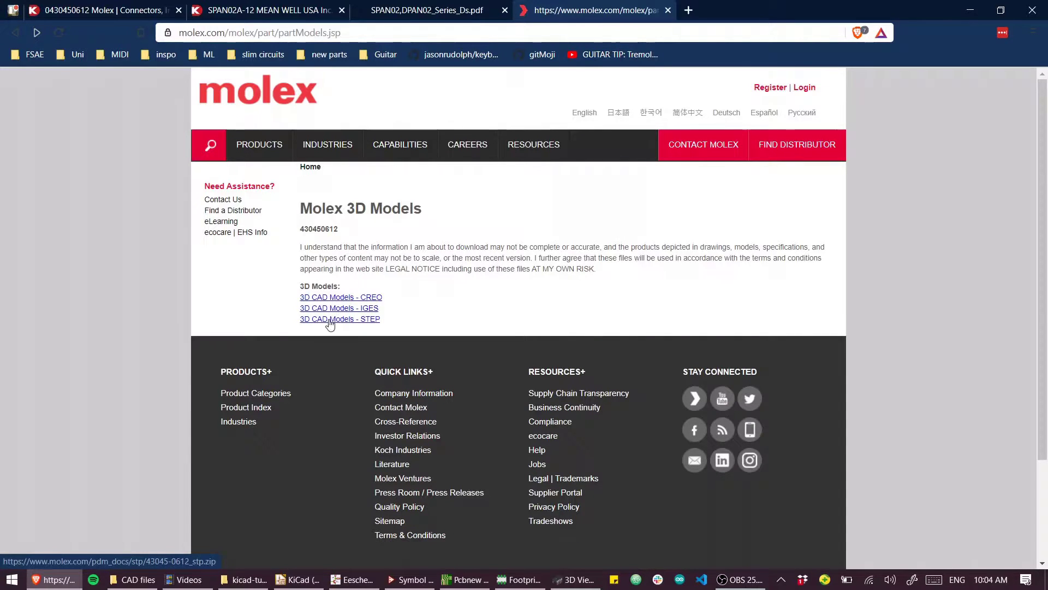
drag(297, 324, 299, 316)
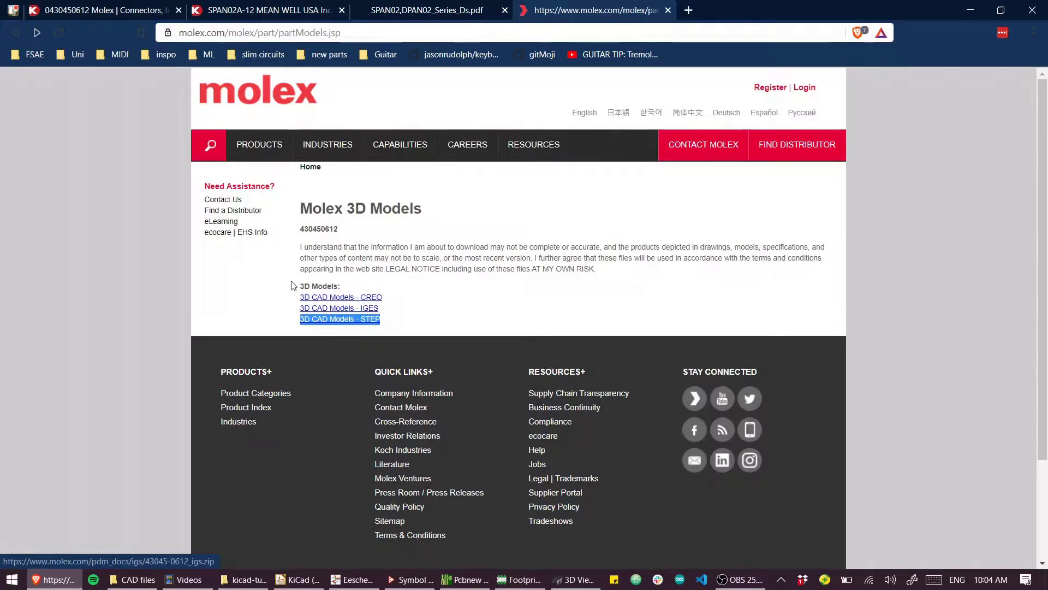
Check the Mfg CAD Models entry on the Digi-Key page against the Molex downloads
click(83, 12)
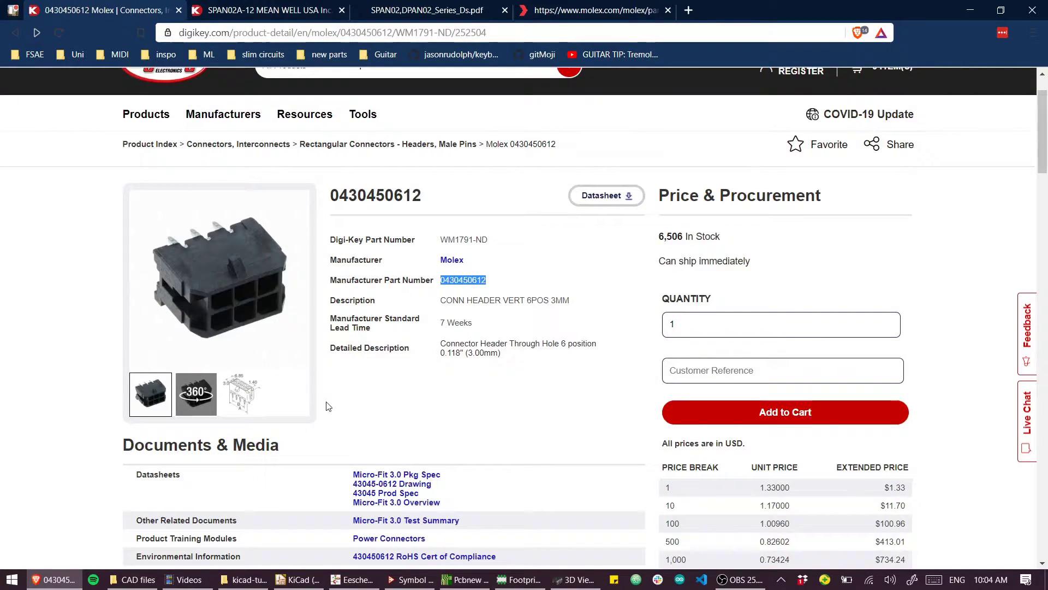
scroll(373, 469, down, 3)
drag(126, 460, 195, 456)
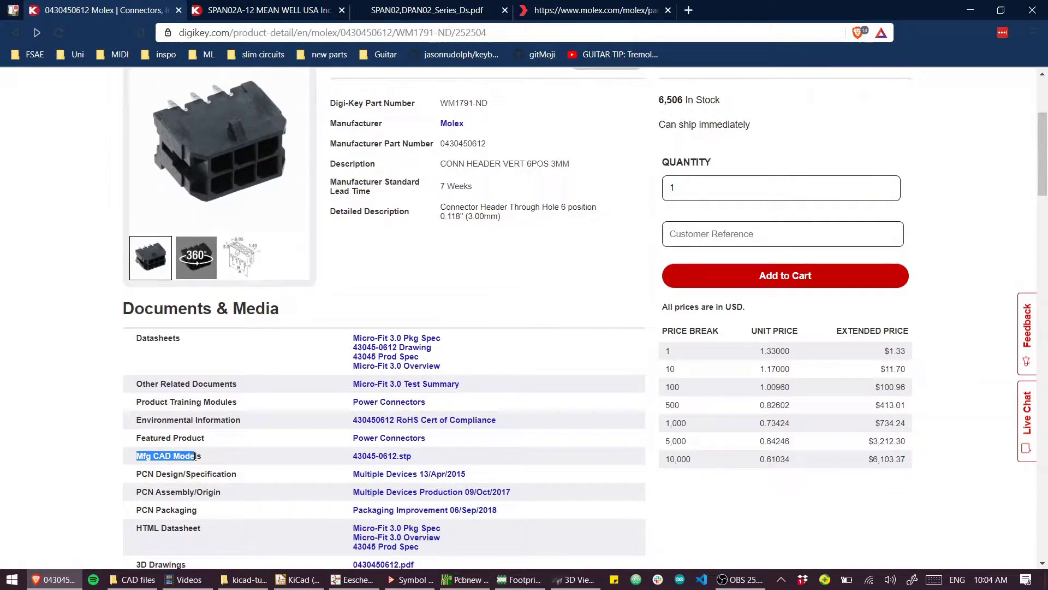
click(577, 12)
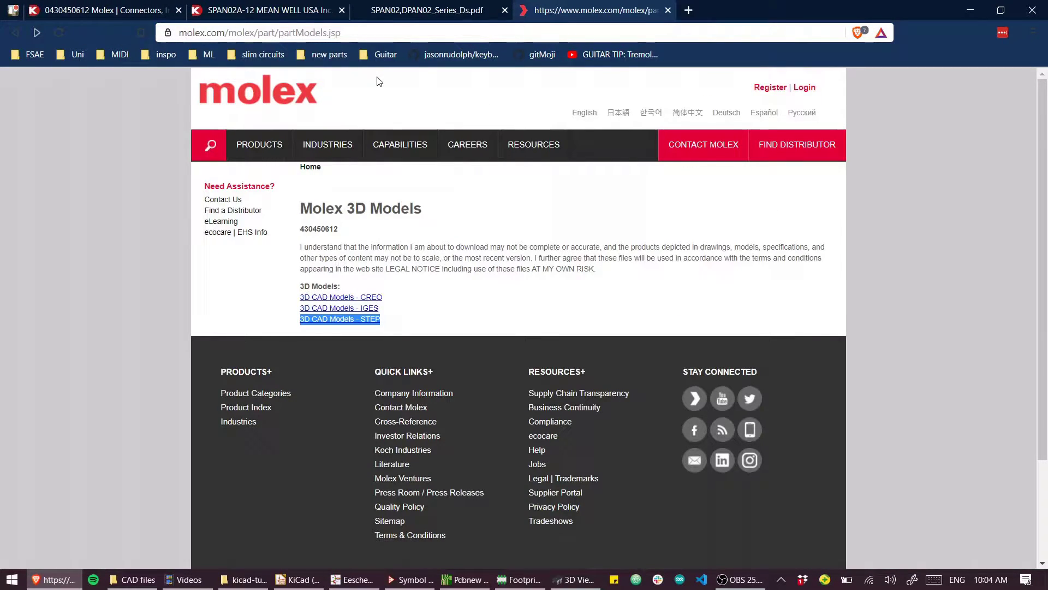
Copy the downloaded model files 430450612.stp and SPAN02.step
click(306, 11)
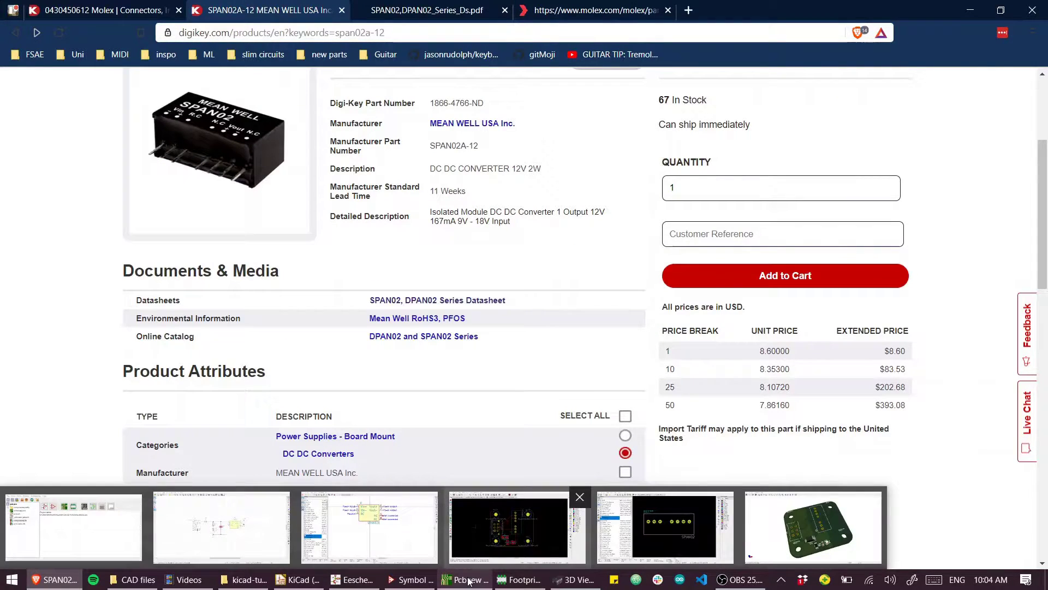
click(150, 583)
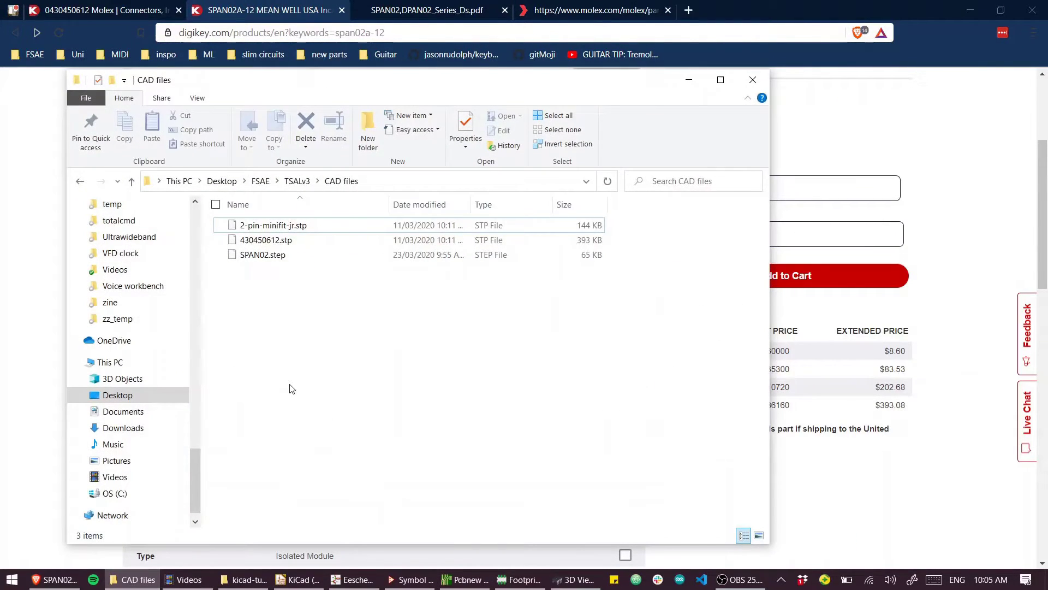
click(256, 242)
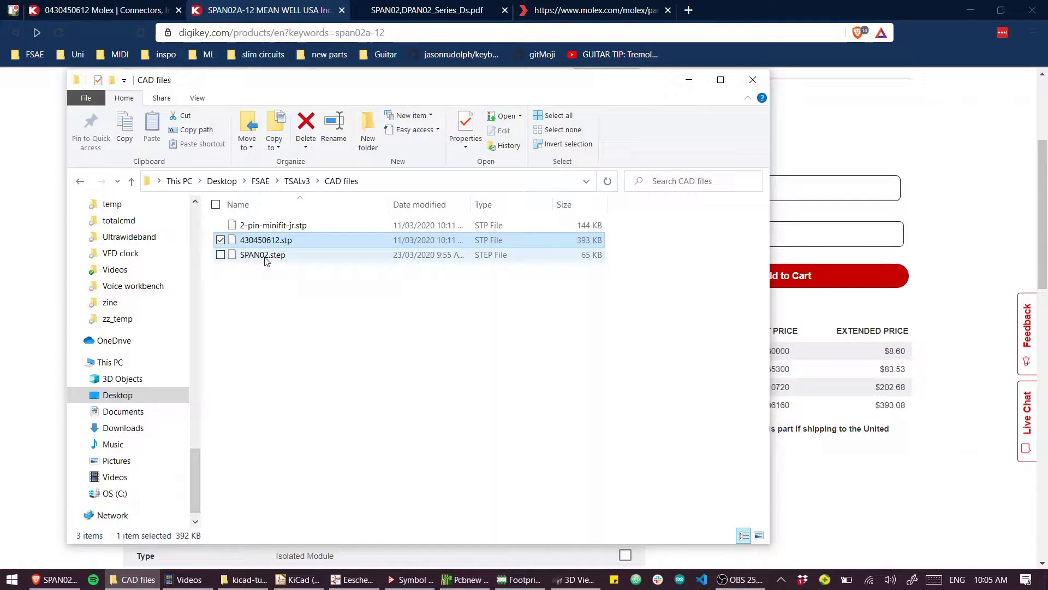
ctrl+click(265, 256)
key(ctrl+c)
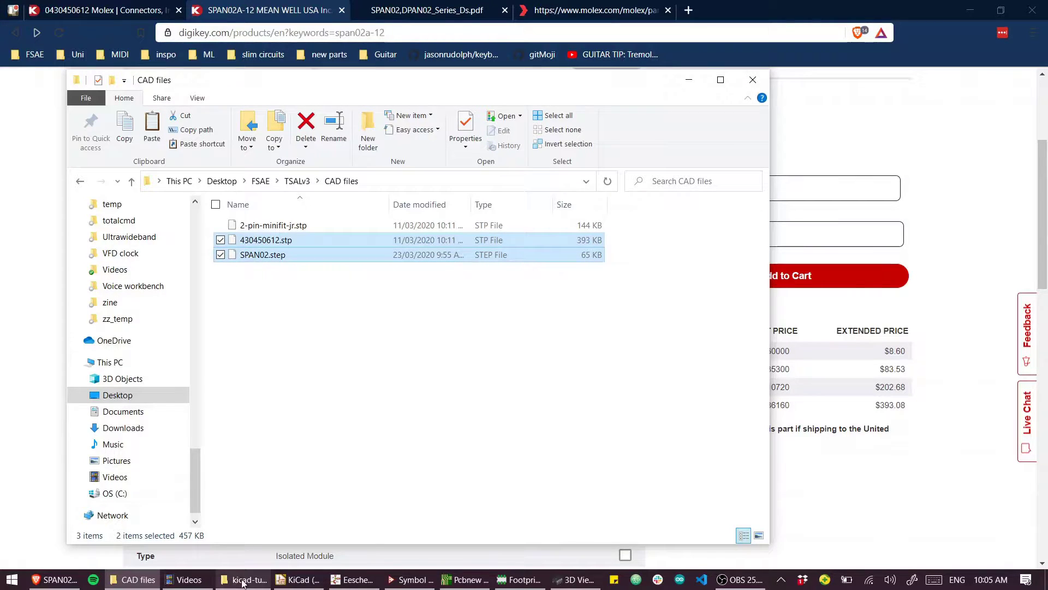
Create a 'cad' folder in kicad-tutorial\pcb and paste both STEP files into it
mouse_move(242, 587)
click(306, 527)
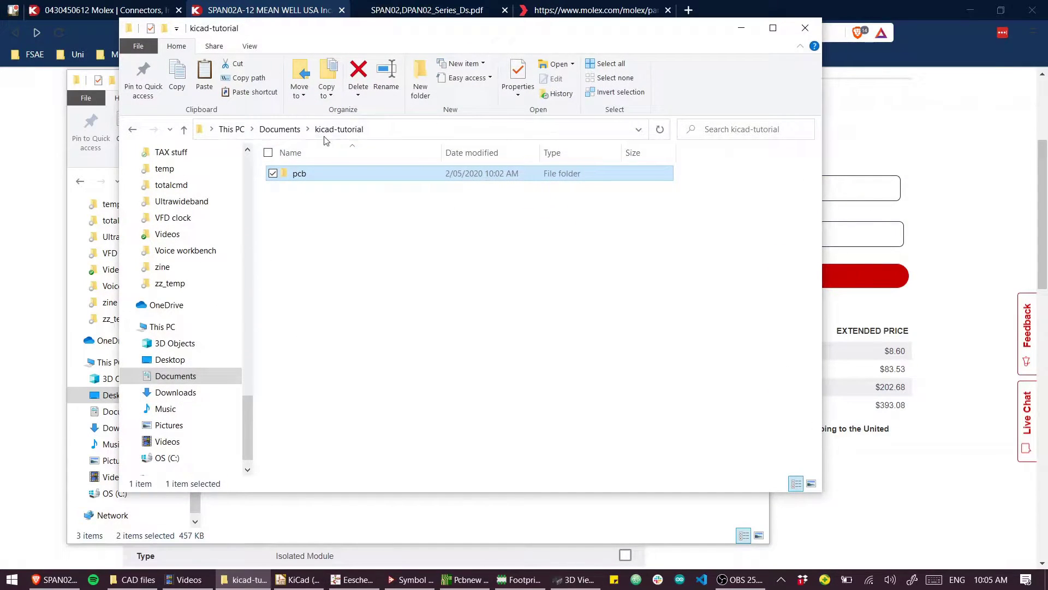
double_click(299, 175)
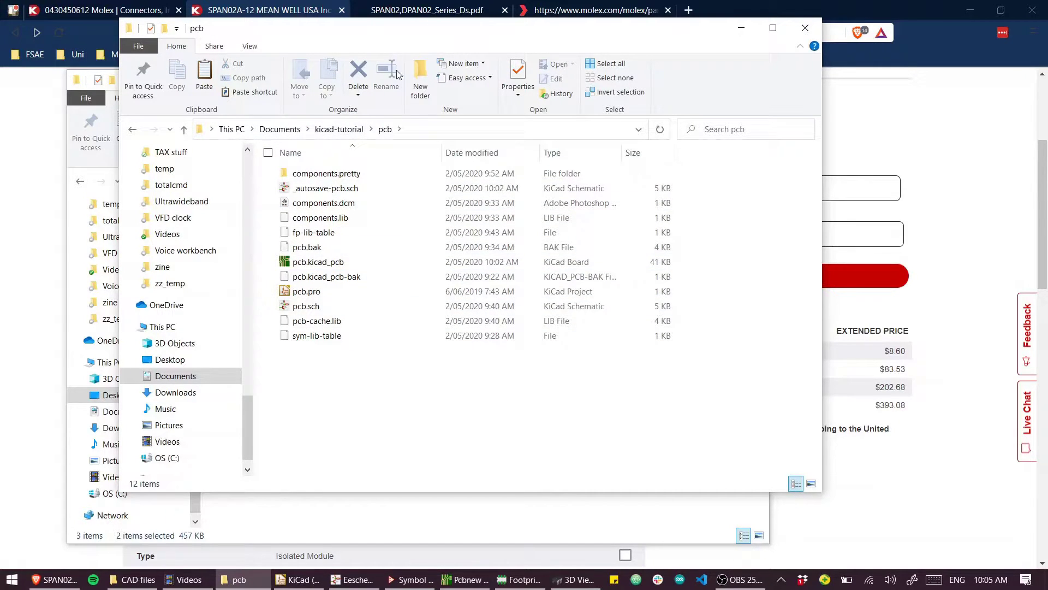
click(420, 77)
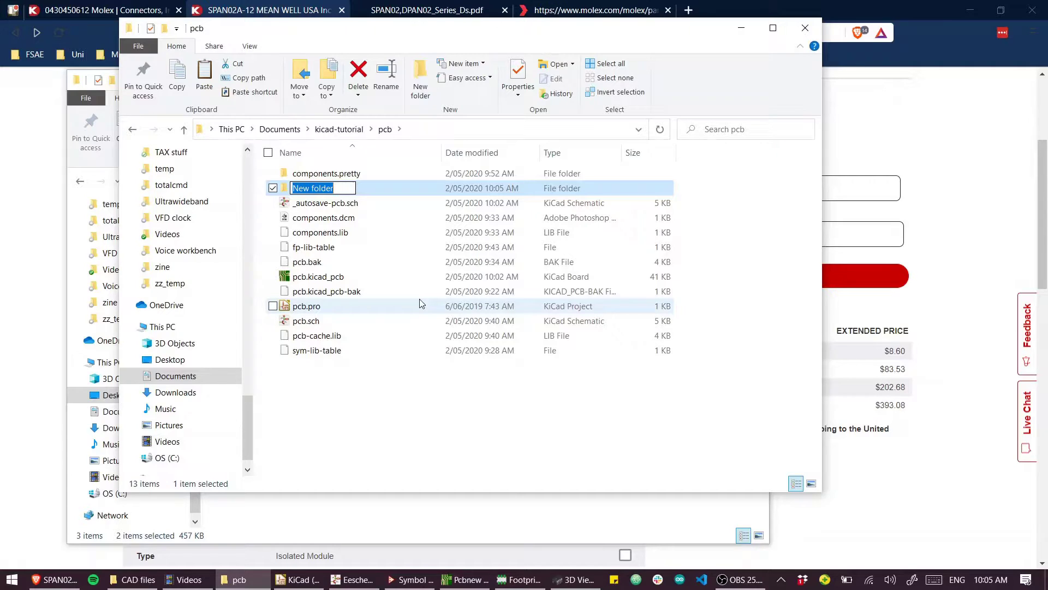
text(cad)
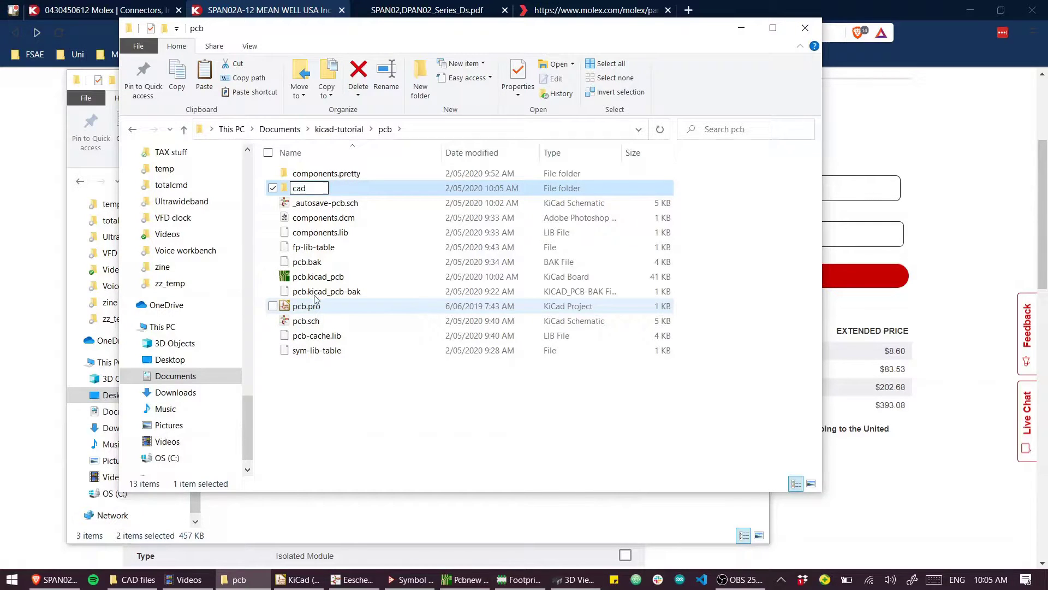
key(Return)
key(Return)
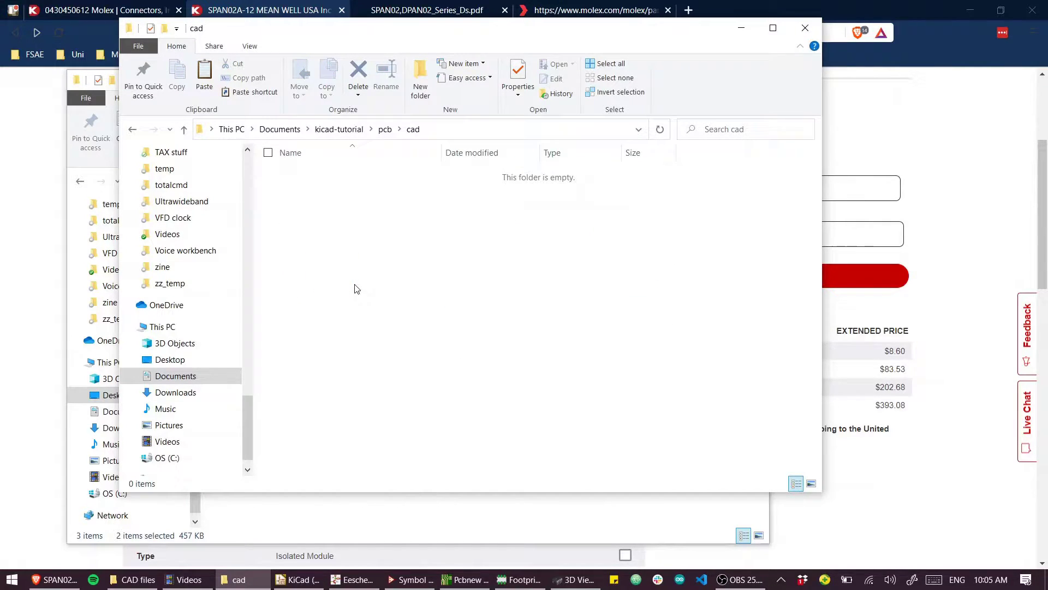
key(ctrl+v)
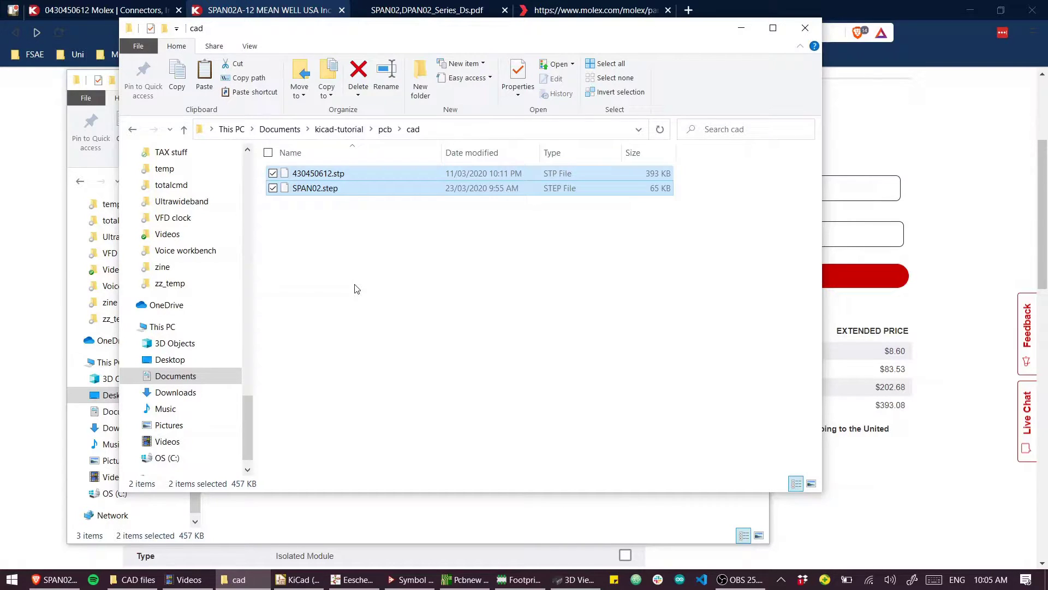
click(521, 579)
Open Footprint Properties for U1 (SPAN02A) from its context menu in Pcbnew
click(467, 579)
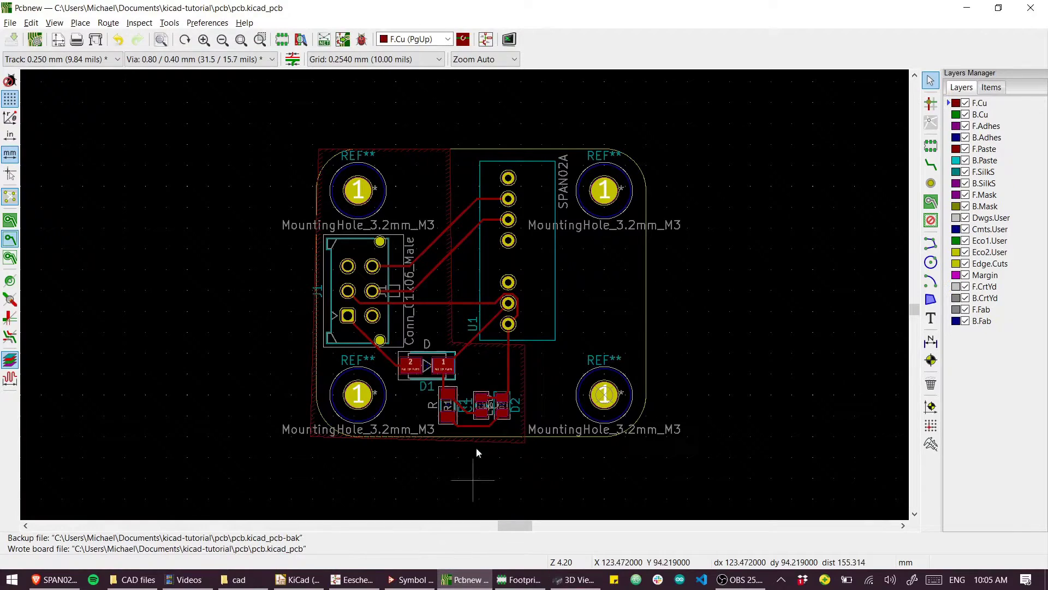
click(535, 267)
double_click(535, 267)
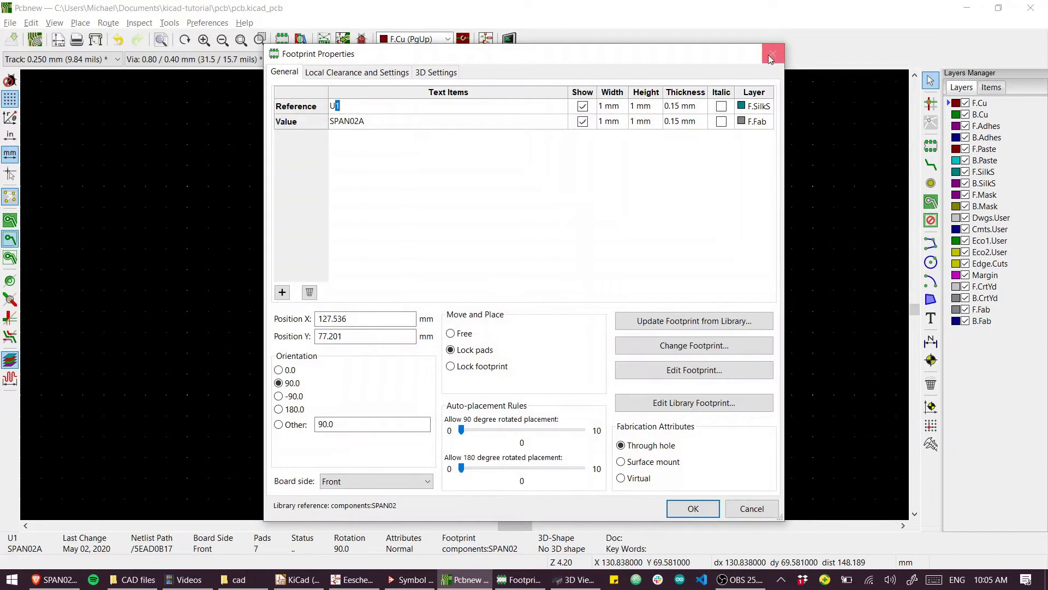
click(770, 55)
right_click(533, 132)
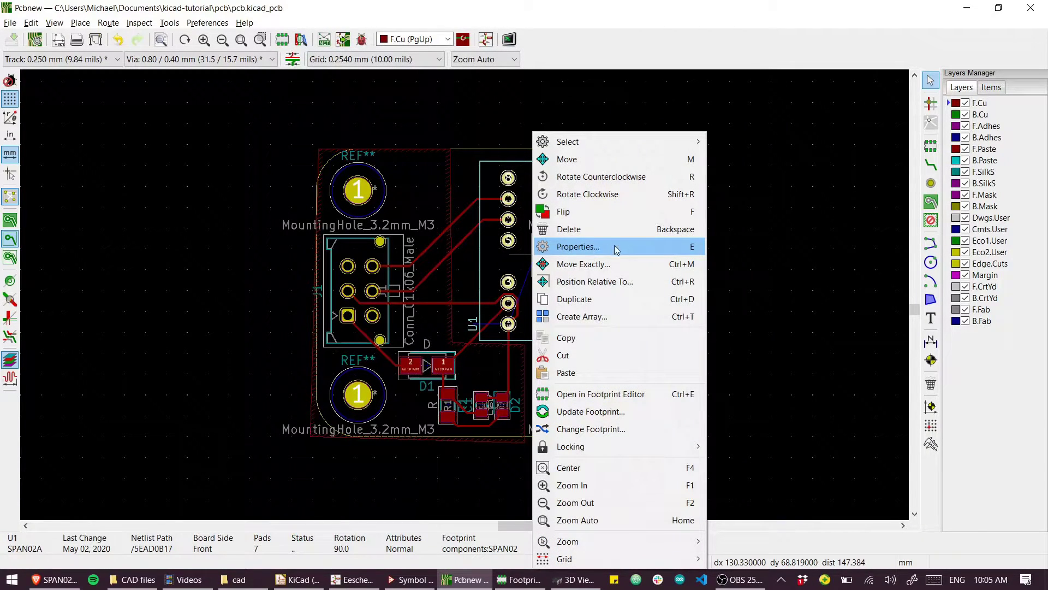
click(597, 246)
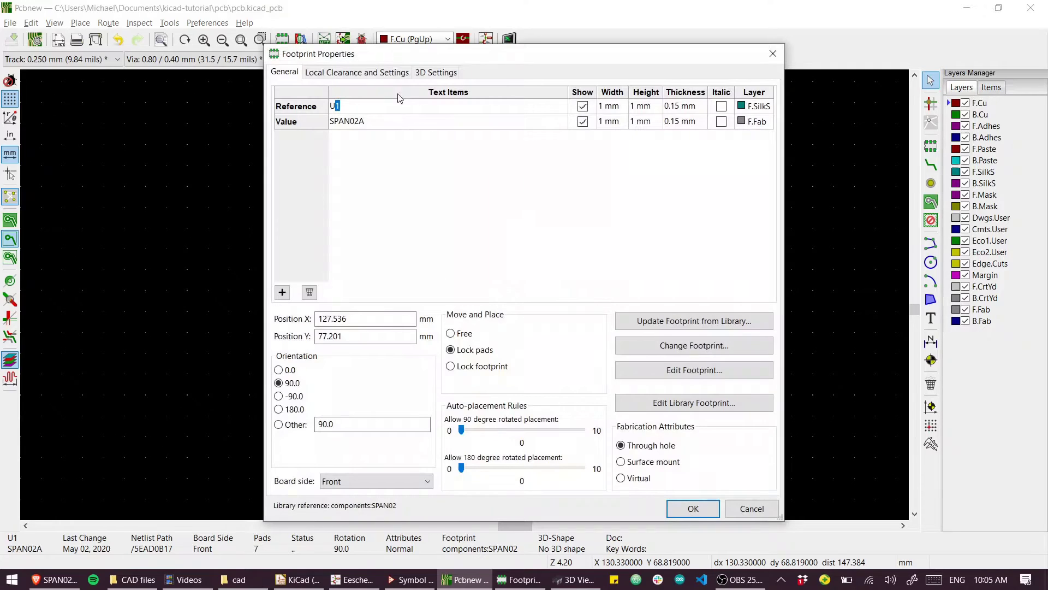
Add a new 3D model entry on U1's 3D Settings tab
click(432, 73)
drag(437, 56, 428, 30)
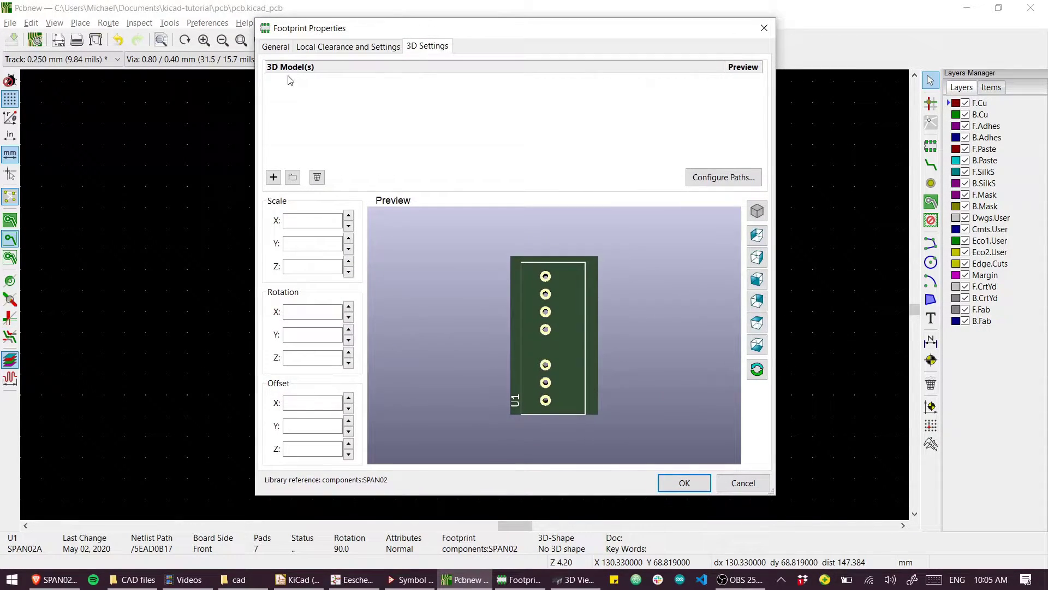
click(273, 178)
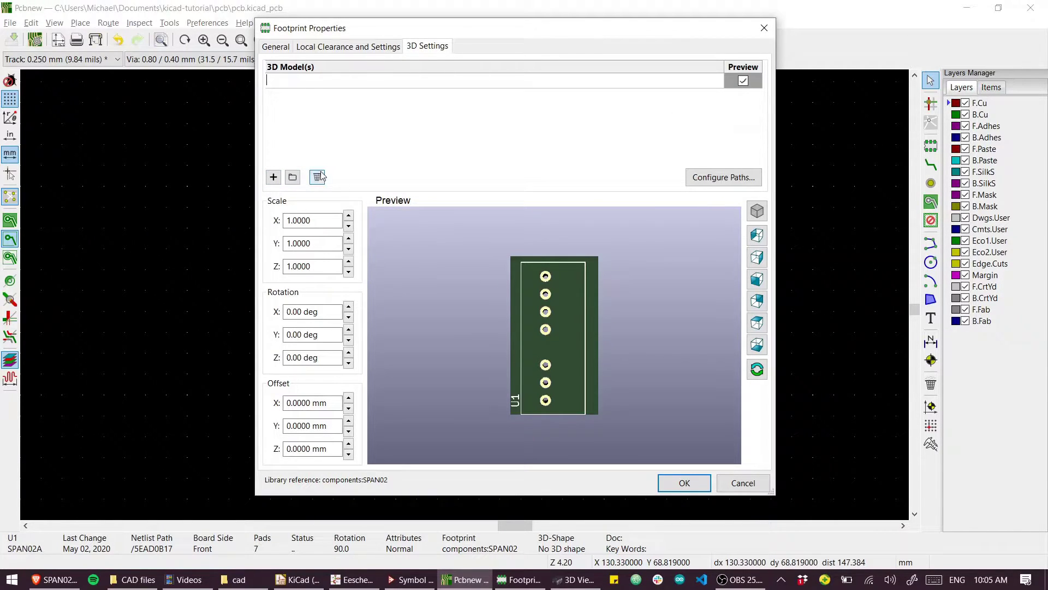
click(293, 176)
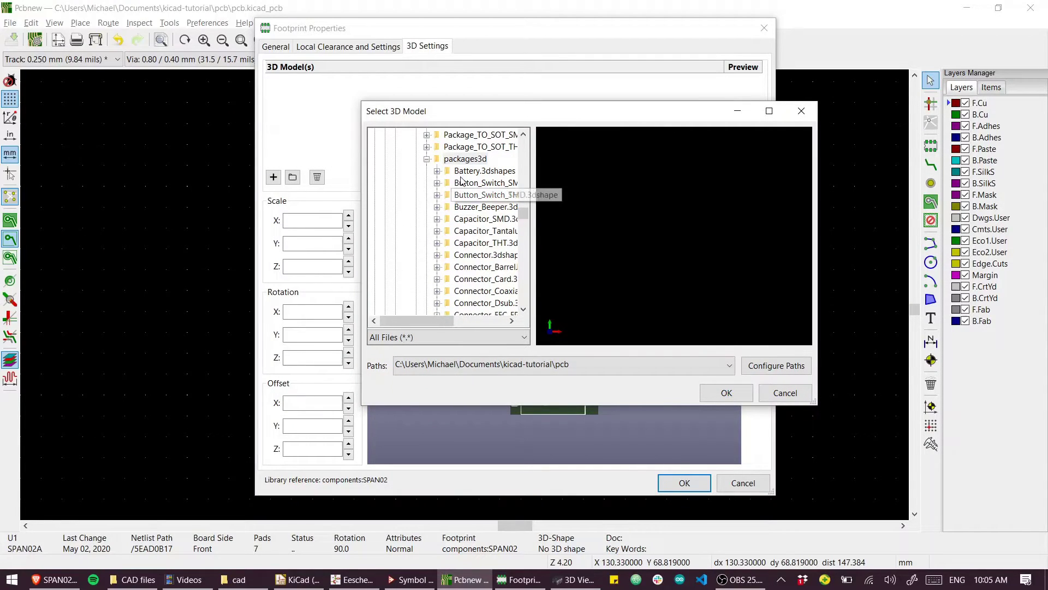
Browse to Documents\kicad-tutorial\pcb\cad and select SPAN02.step
drag(523, 213, 524, 134)
click(375, 206)
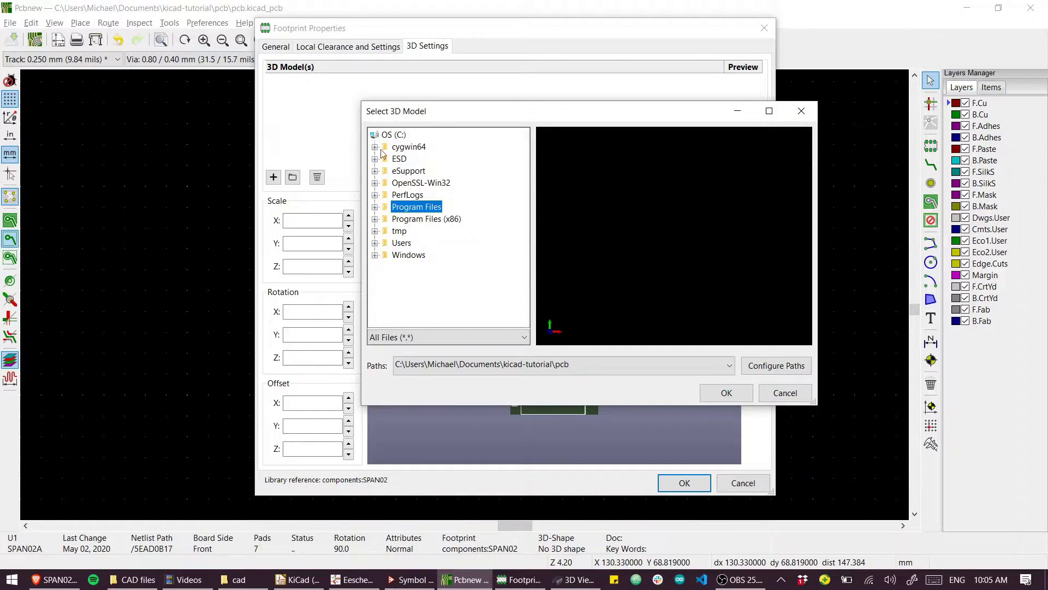
click(375, 242)
click(386, 255)
click(396, 303)
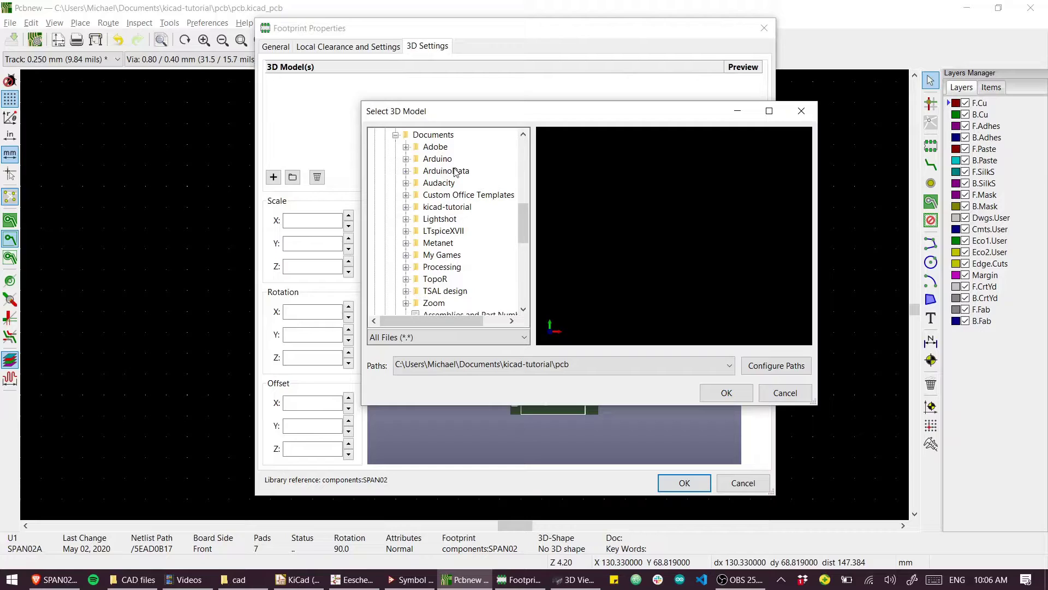
click(405, 207)
click(416, 218)
click(426, 183)
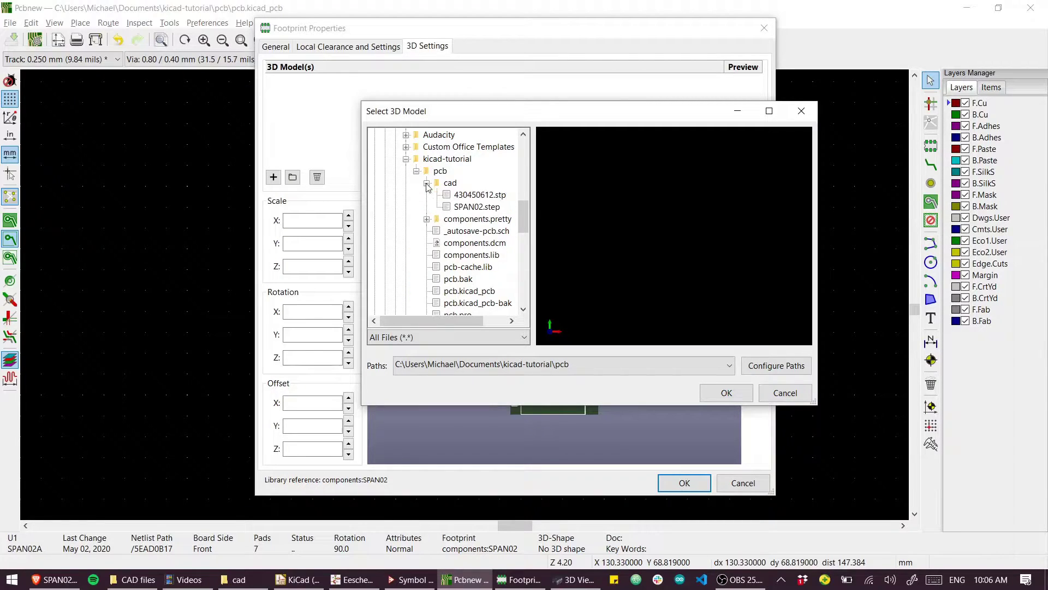
click(477, 196)
click(476, 208)
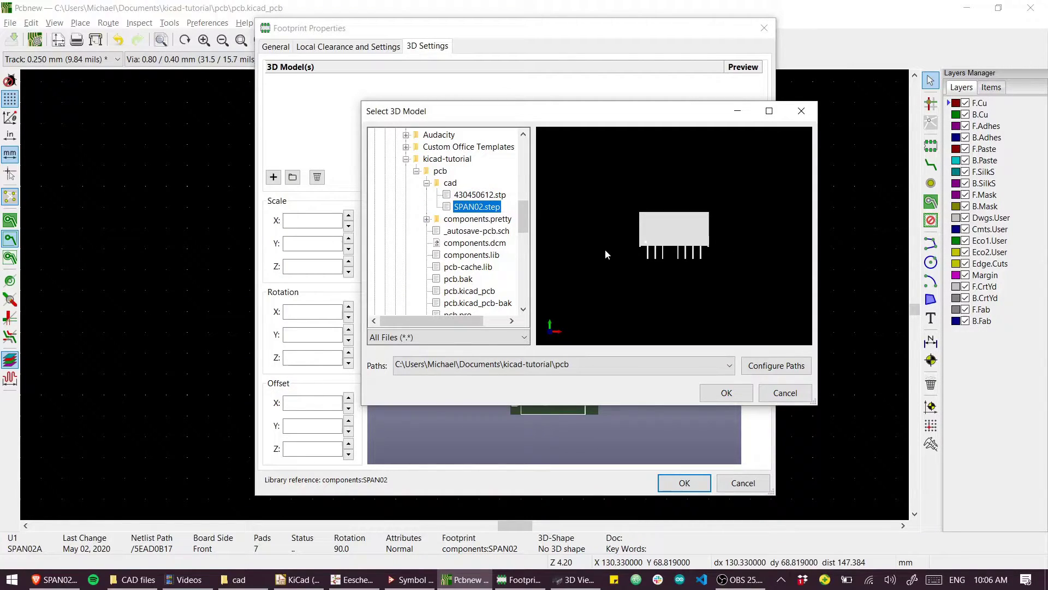
Preview the SPAN02 model and confirm it as U1's 3D model
drag(588, 121, 580, 95)
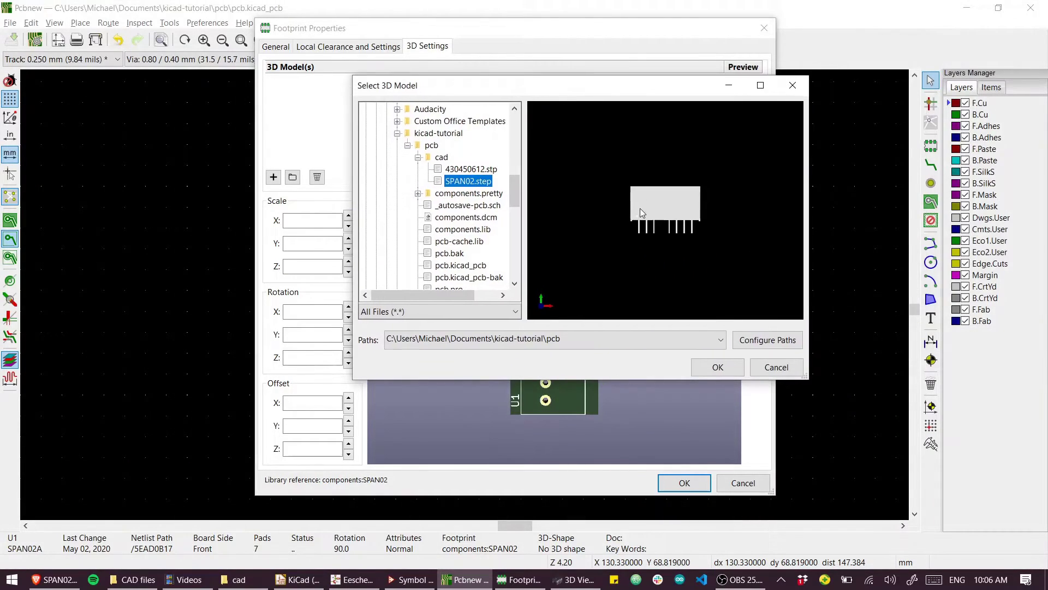
drag(640, 208, 692, 202)
scroll(676, 199, up, 3)
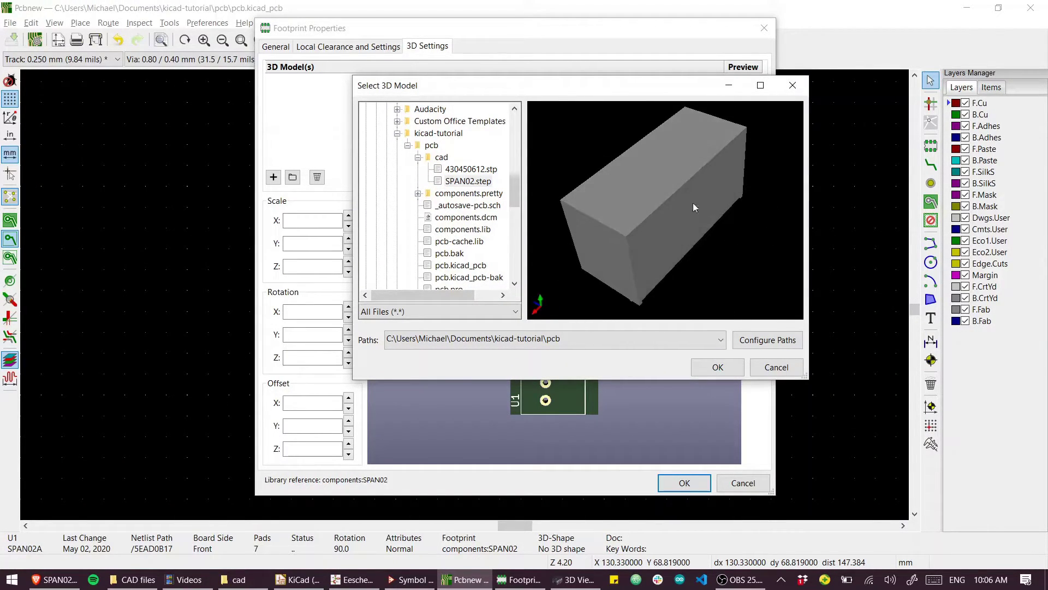
click(718, 367)
drag(720, 365, 529, 350)
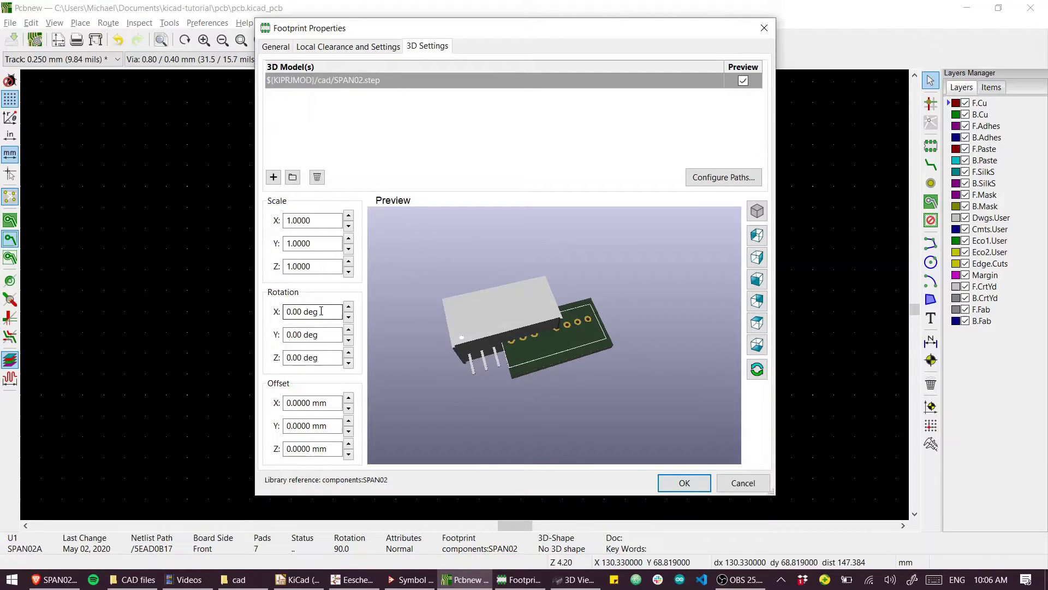
Set U1's model X rotation to -90 degrees so it stands upright
click(349, 307)
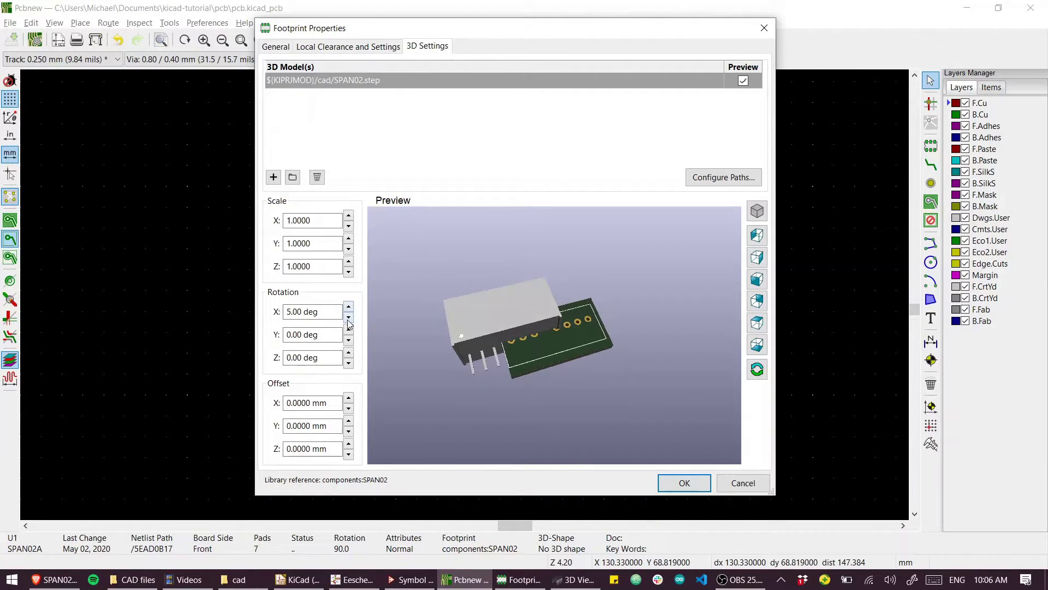
click(349, 318)
click(349, 318)
click(348, 318)
click(348, 318)
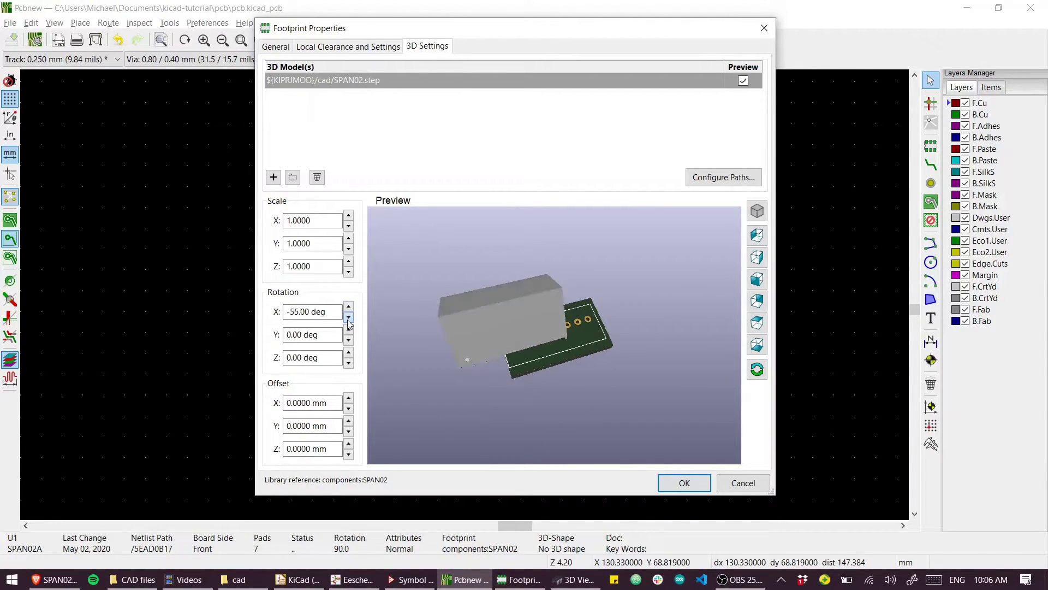
click(349, 318)
click(349, 318)
click(348, 318)
click(348, 319)
click(348, 318)
click(348, 319)
click(348, 318)
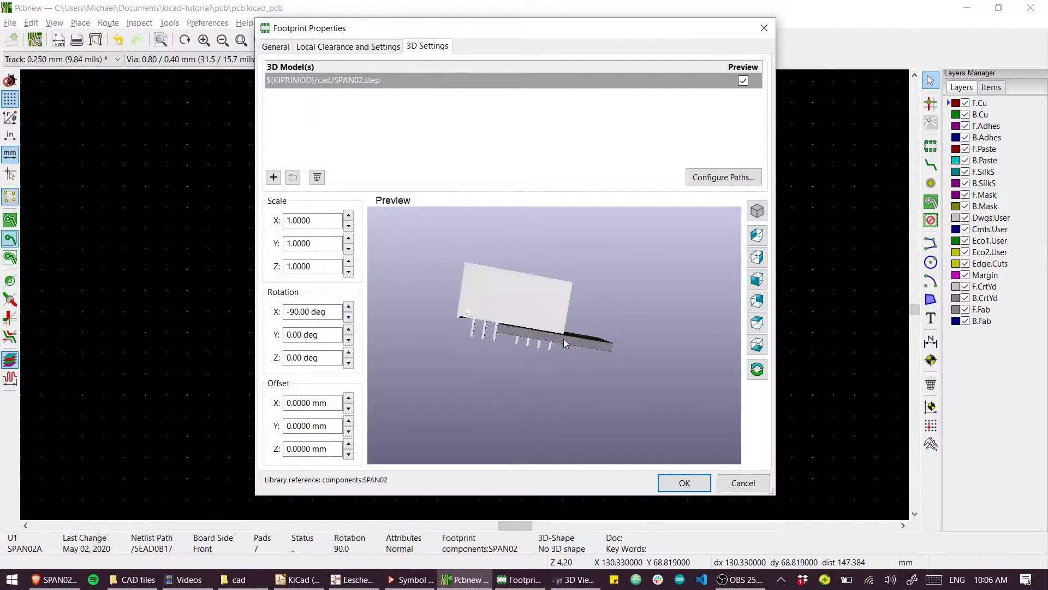
drag(564, 338, 548, 381)
scroll(546, 383, up, 3)
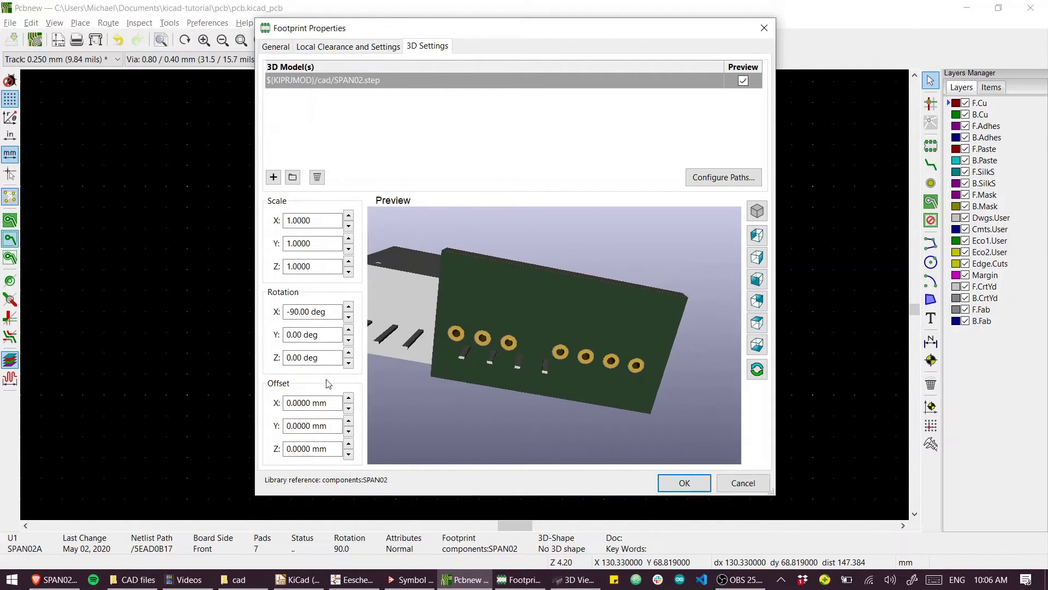
Enter 180 for Z rotation, apply the 3D settings, and reopen U1's properties
double_click(295, 357)
text(180)
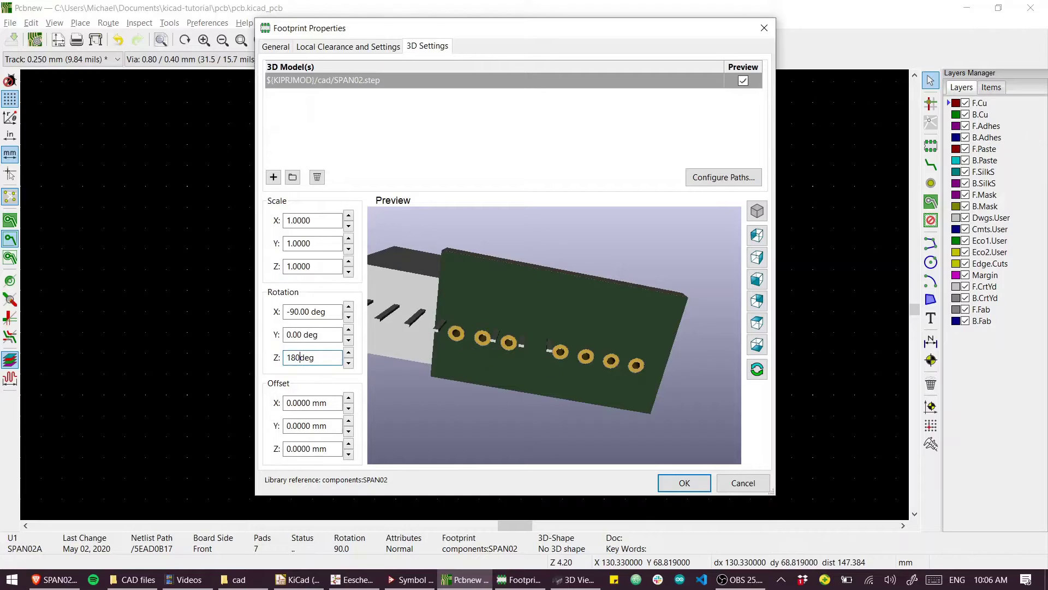
drag(479, 349, 512, 361)
double_click(306, 357)
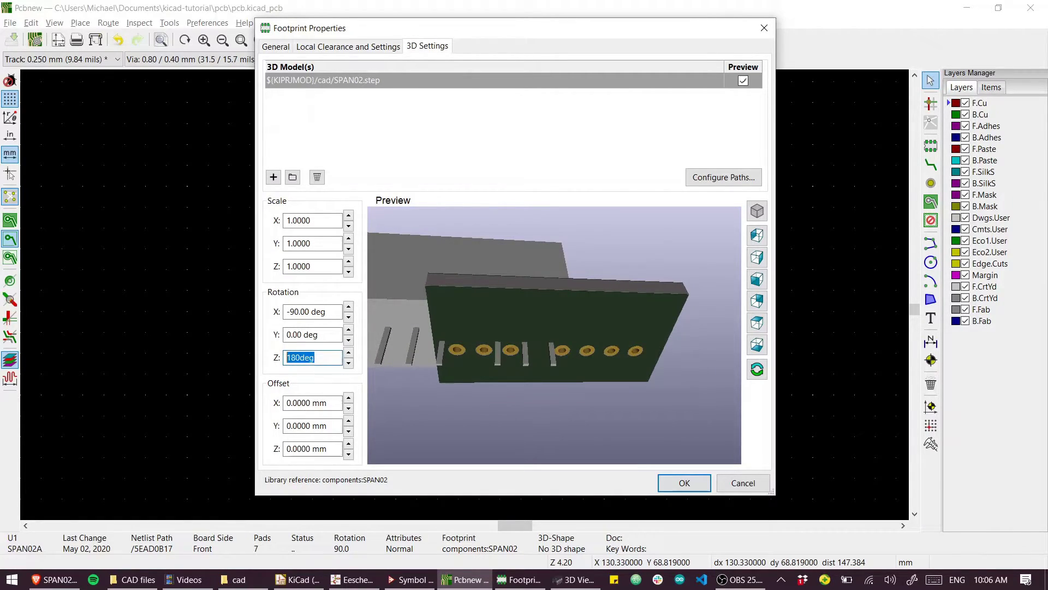
key(Return)
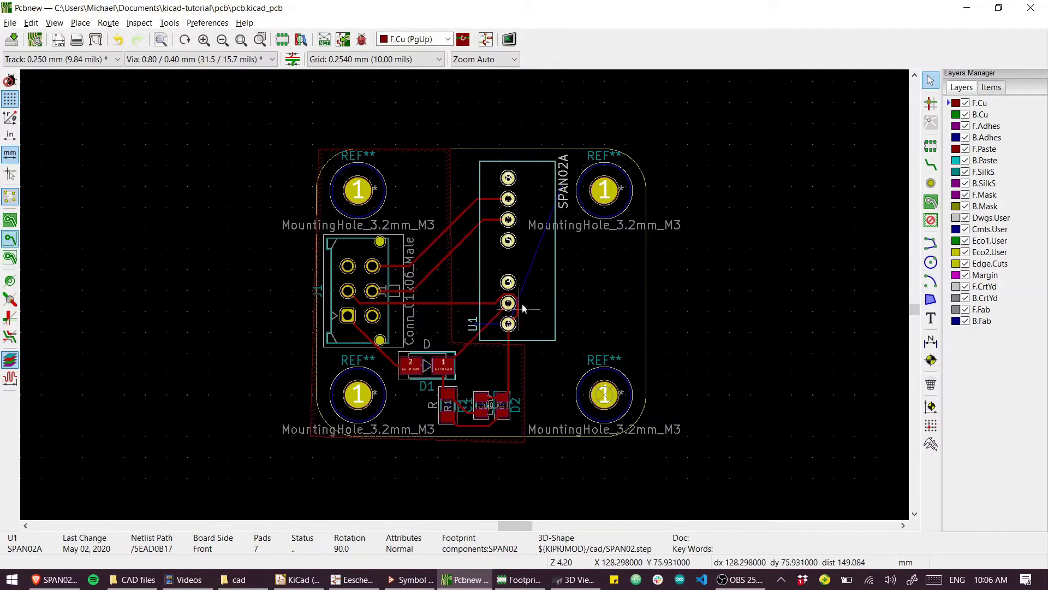
double_click(538, 297)
drag(537, 353, 497, 372)
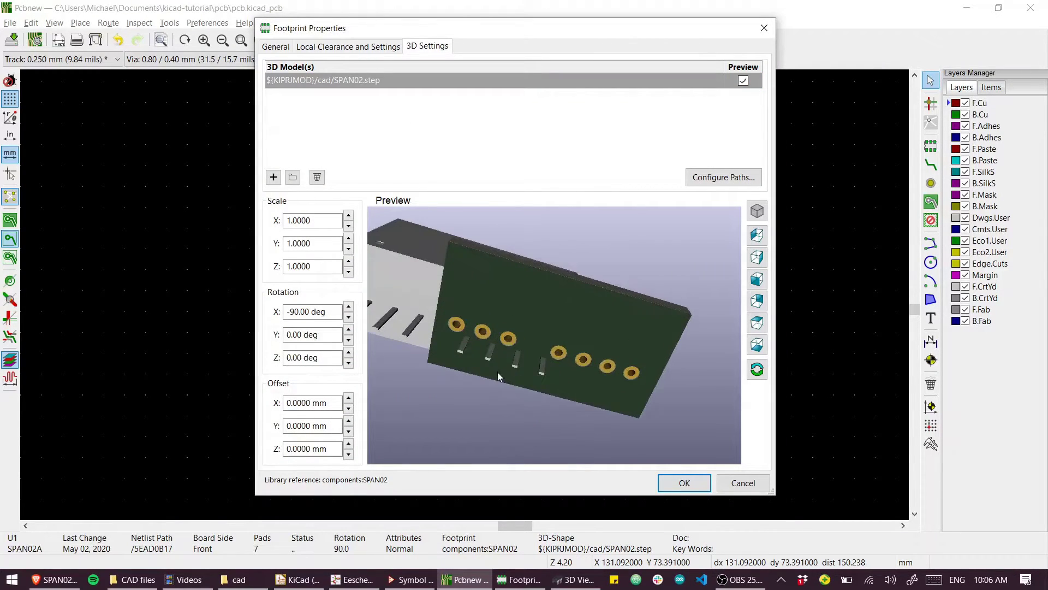
Set U1's model offsets to X 9 mm and Y -1 mm
click(349, 399)
click(349, 400)
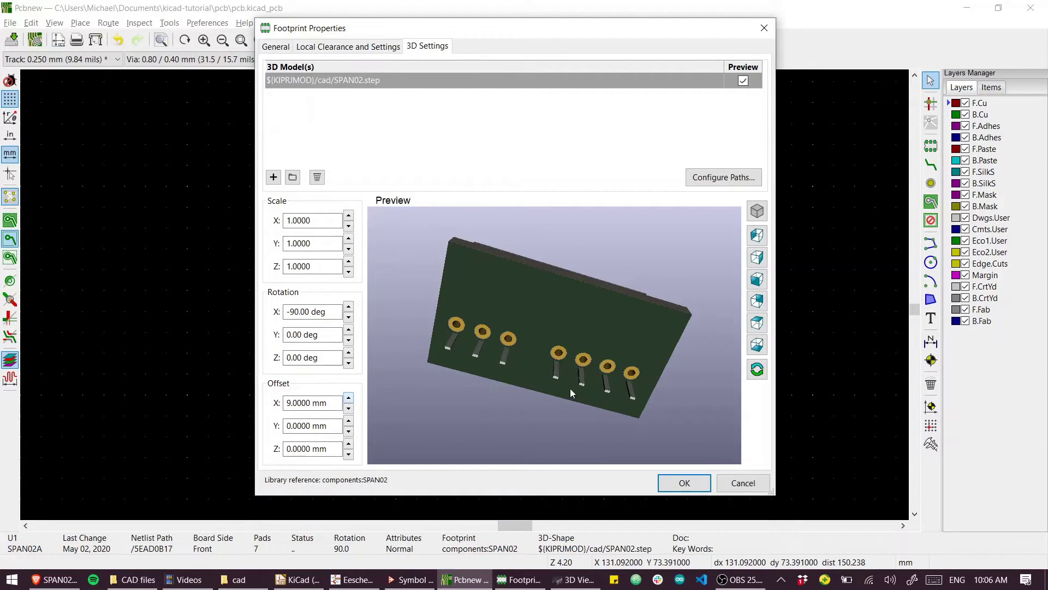
drag(570, 388, 594, 309)
click(349, 431)
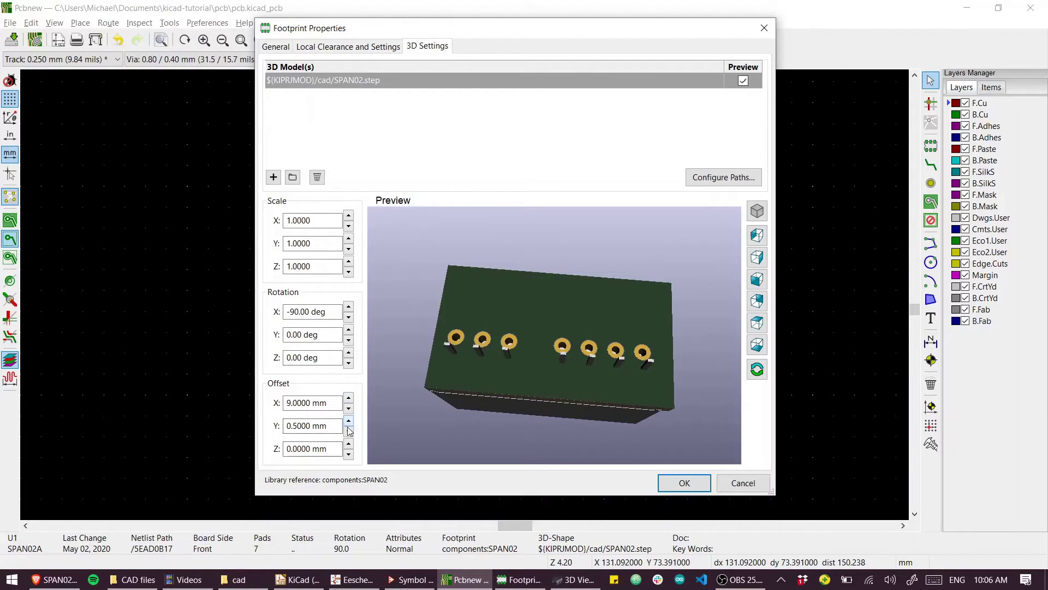
click(348, 431)
drag(492, 432, 619, 254)
Set the Z offset to 0.5 mm and accept U1's 3D settings
scroll(613, 270, up, 5)
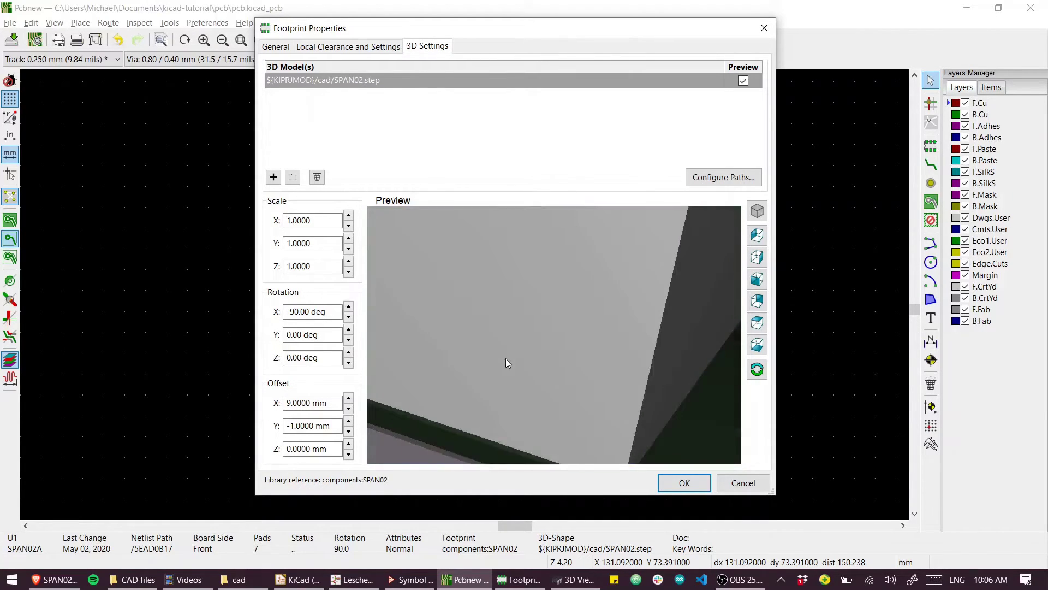
scroll(522, 306, down, 3)
scroll(508, 331, up, 2)
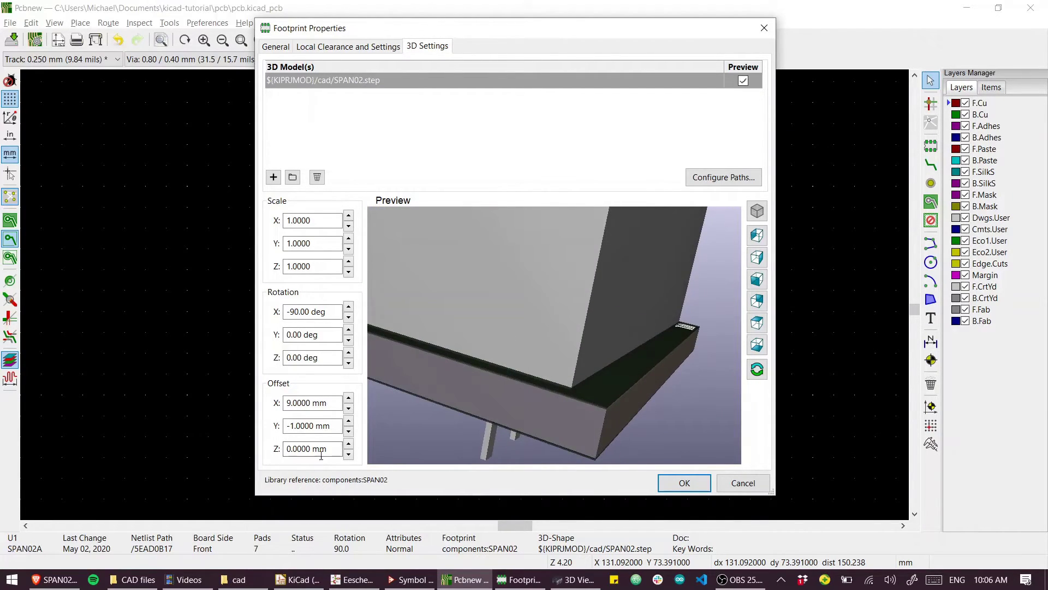
click(348, 443)
click(347, 443)
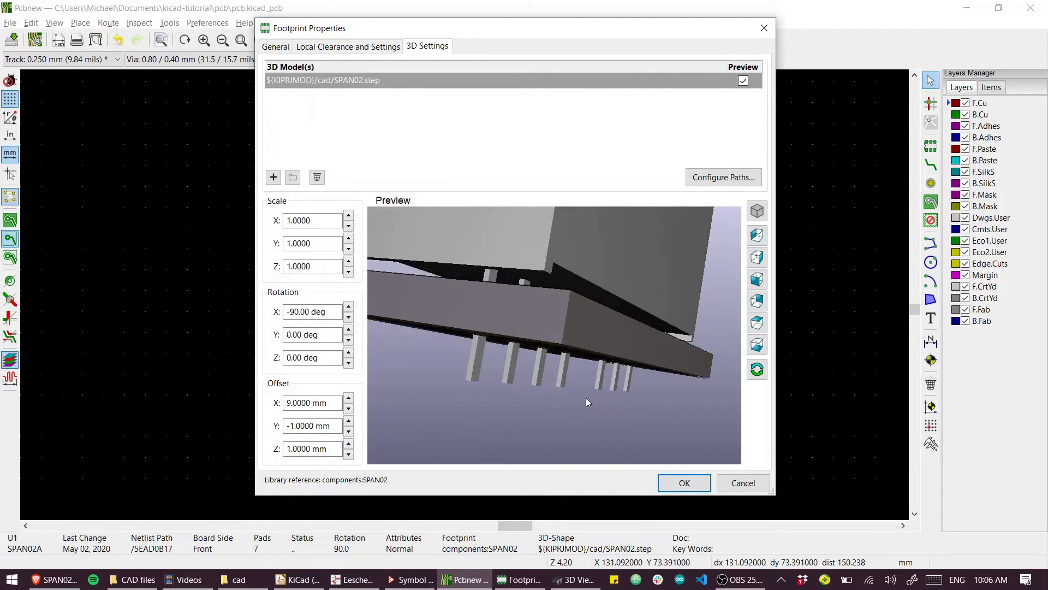
drag(585, 397, 571, 408)
click(348, 455)
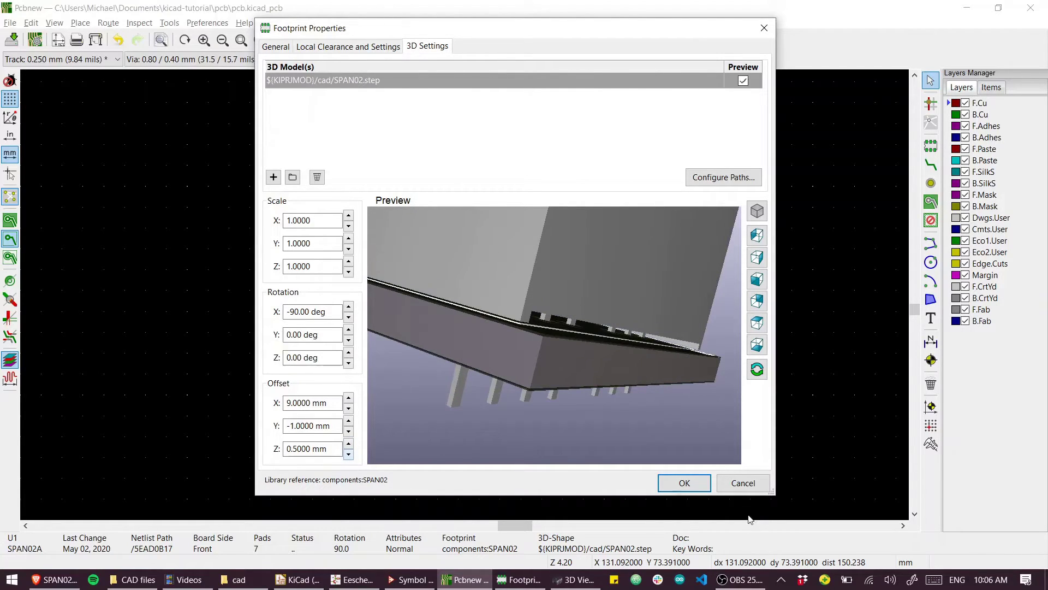
click(685, 482)
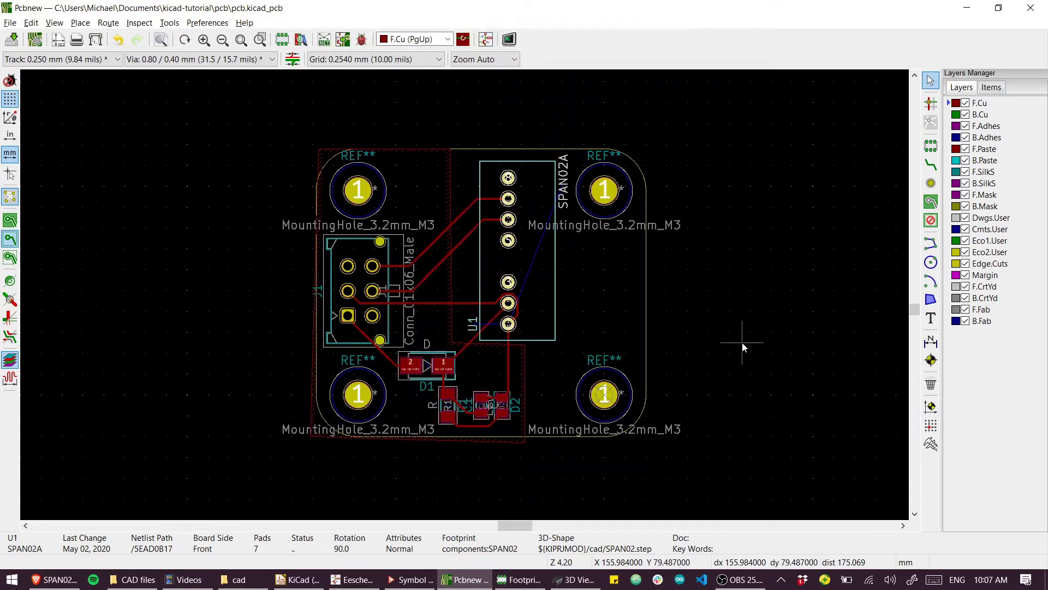
click(742, 346)
key(alt+3)
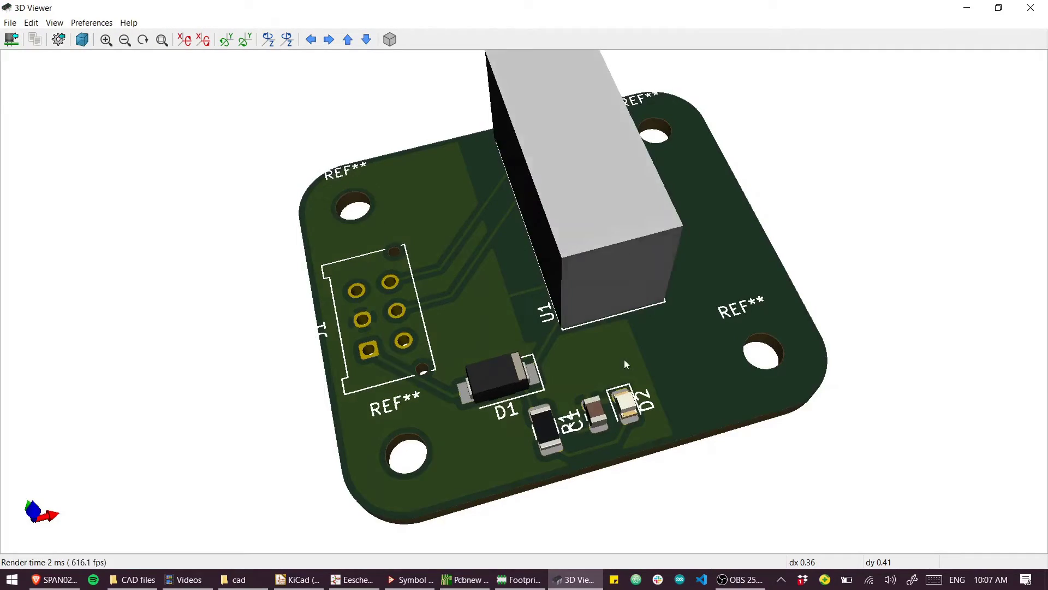
drag(624, 359, 806, 372)
key(z)
key(alt+Tab)
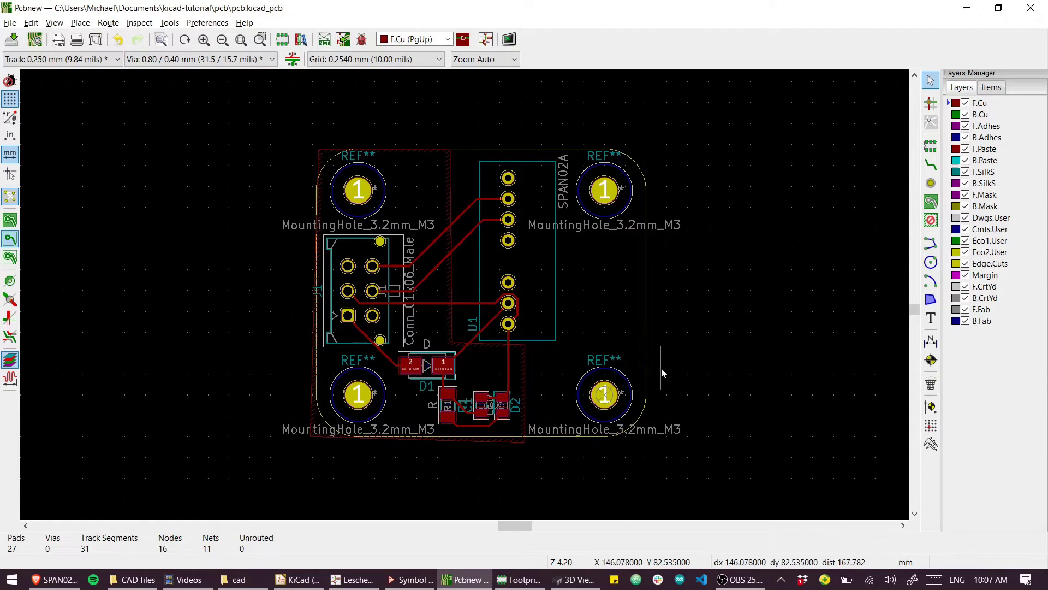
Open J1's footprint properties and hide the default Micro-Fit .wrl model from the preview
click(363, 342)
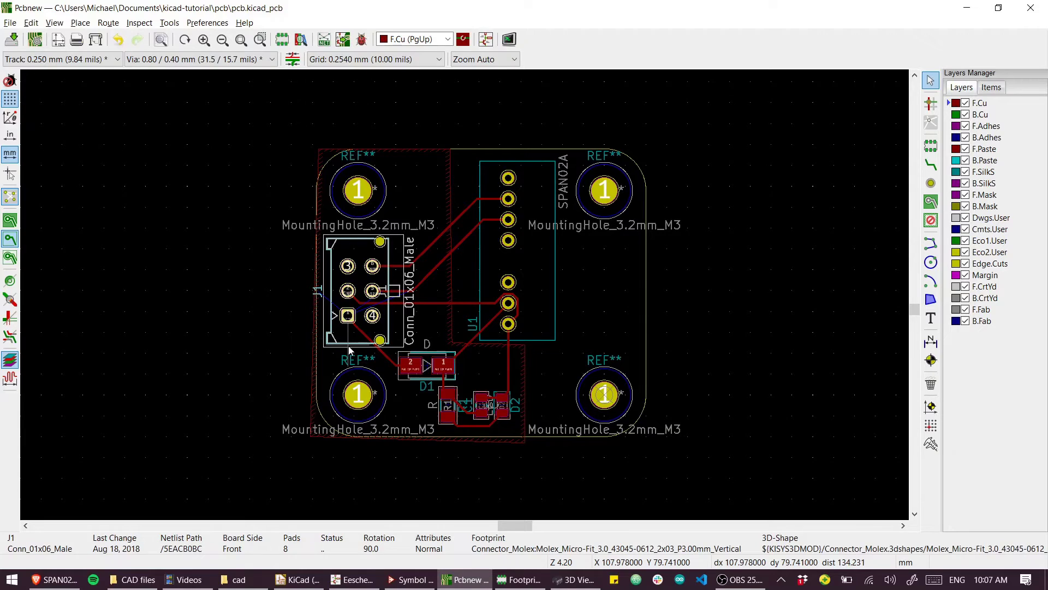
double_click(350, 341)
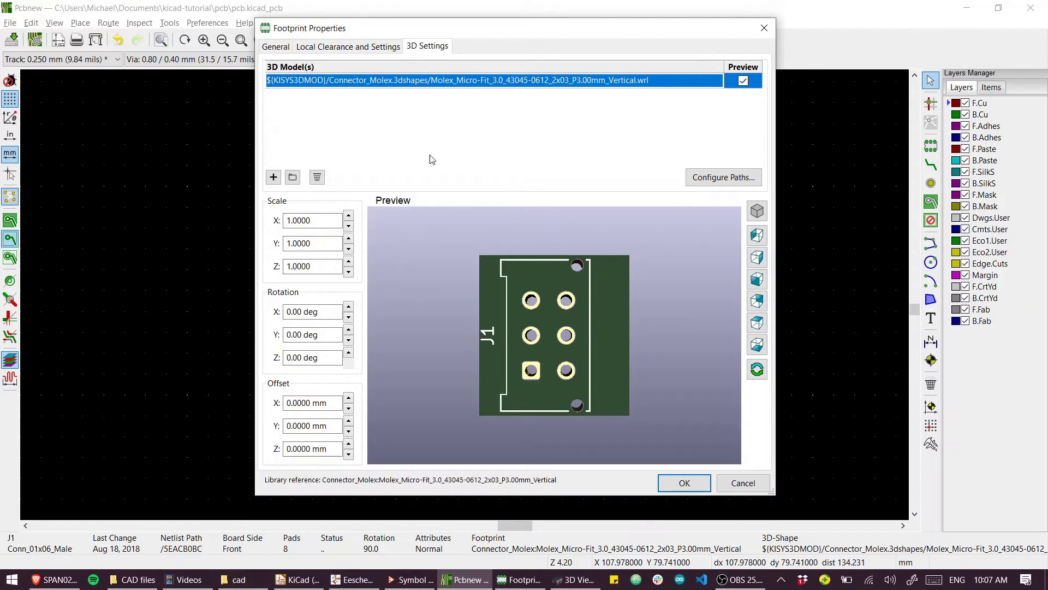
drag(461, 234, 548, 323)
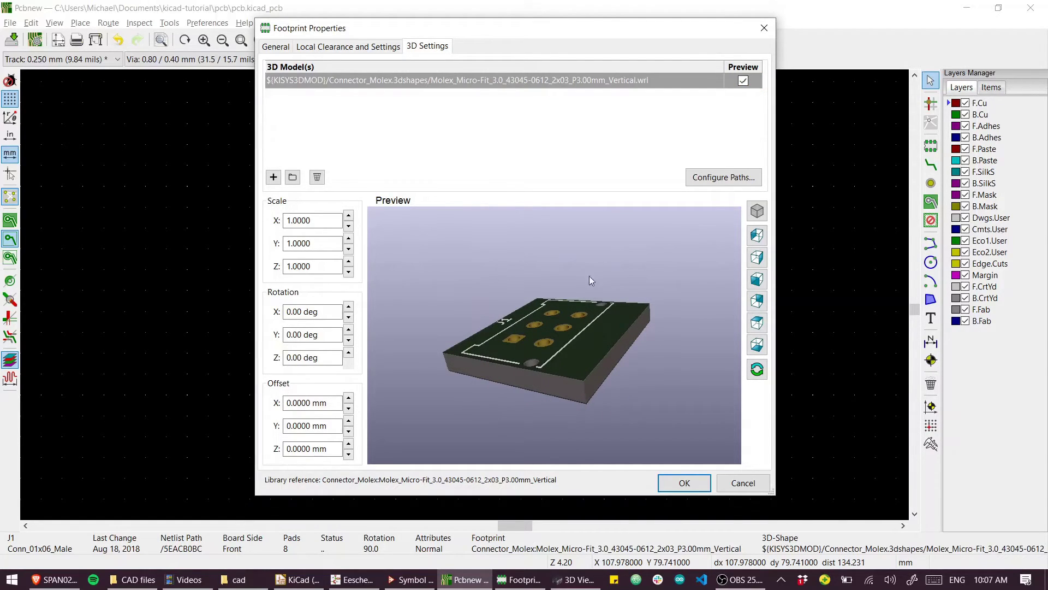
click(467, 115)
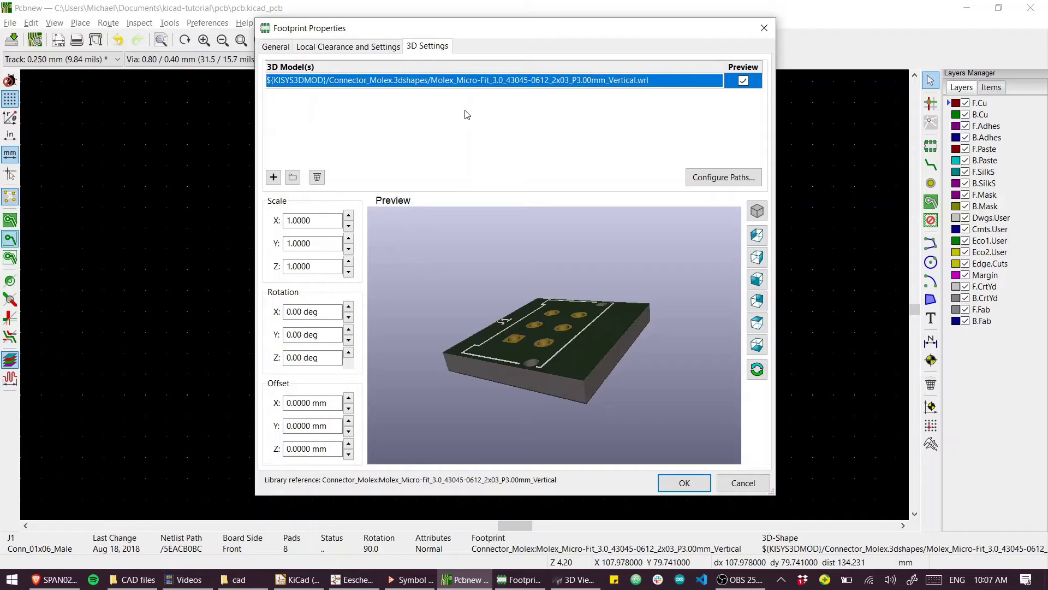
click(743, 81)
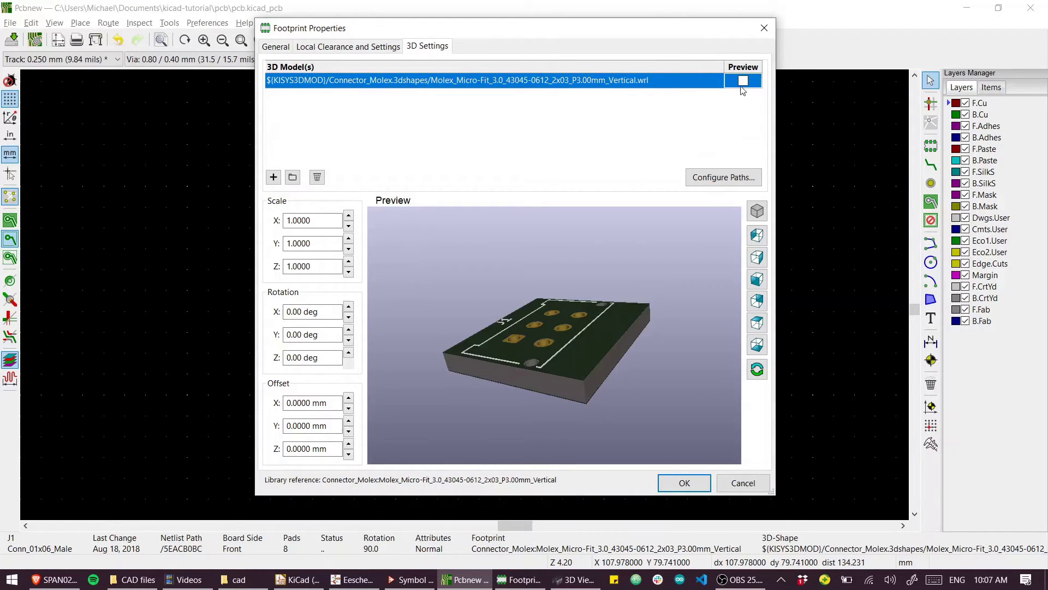
Add cad/430450612.stp as J1's 3D model and raise its Z offset
click(293, 178)
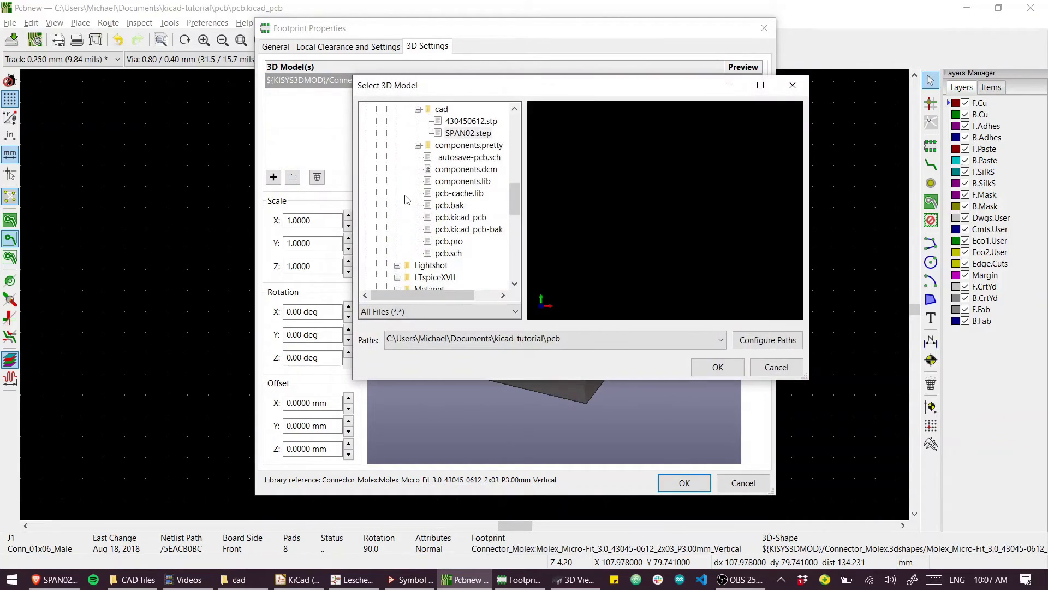
click(468, 121)
drag(601, 222, 628, 208)
click(710, 366)
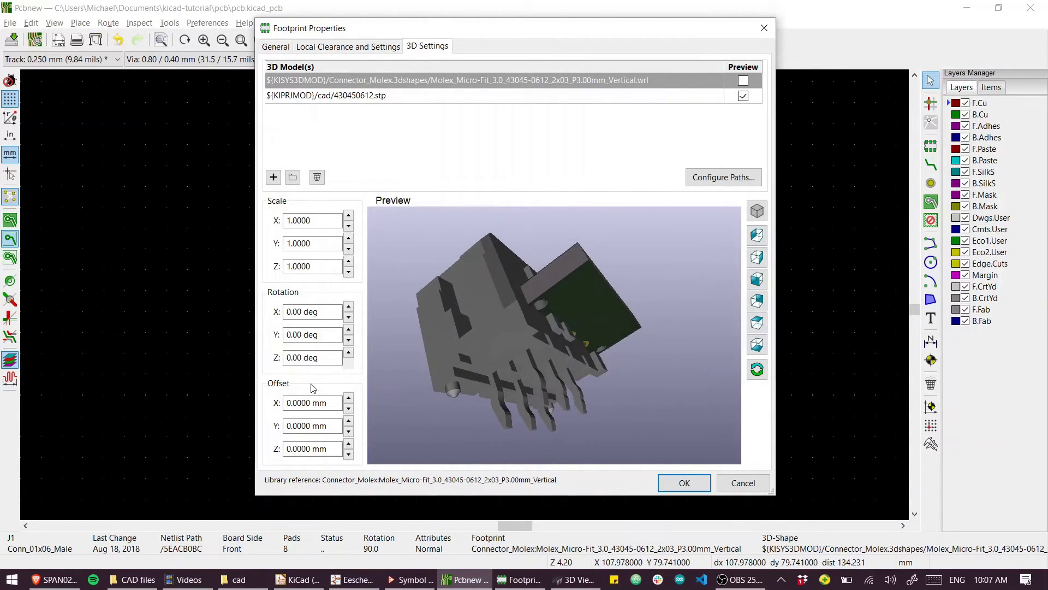
click(347, 445)
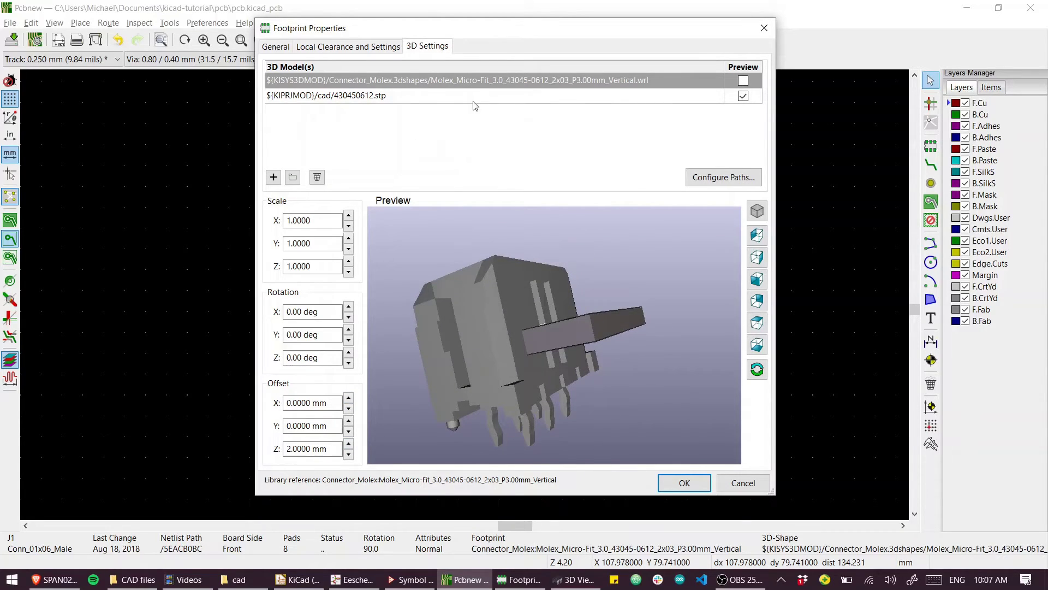
click(427, 97)
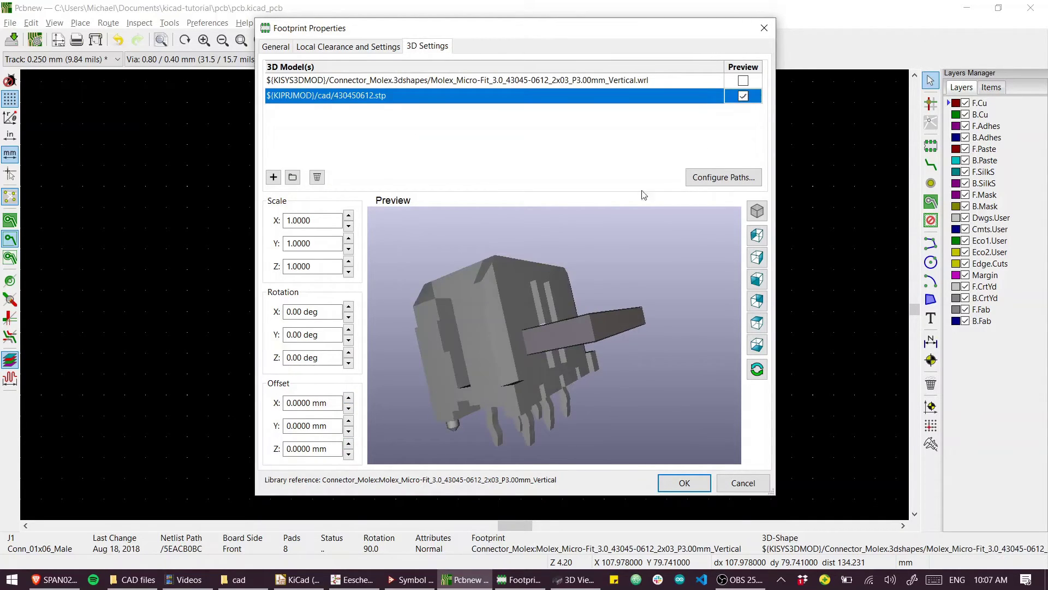
key(Up)
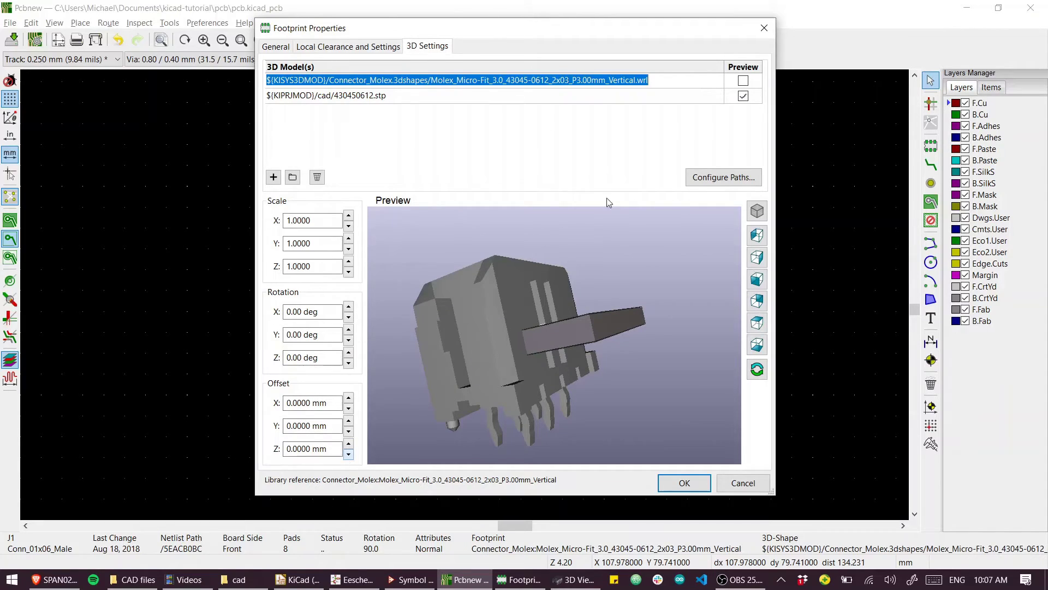
click(714, 97)
Offset J1's 430450612.stp connector model to X 3 mm and Y -1.5 mm
click(349, 443)
drag(491, 327, 538, 292)
click(349, 430)
click(349, 430)
click(348, 431)
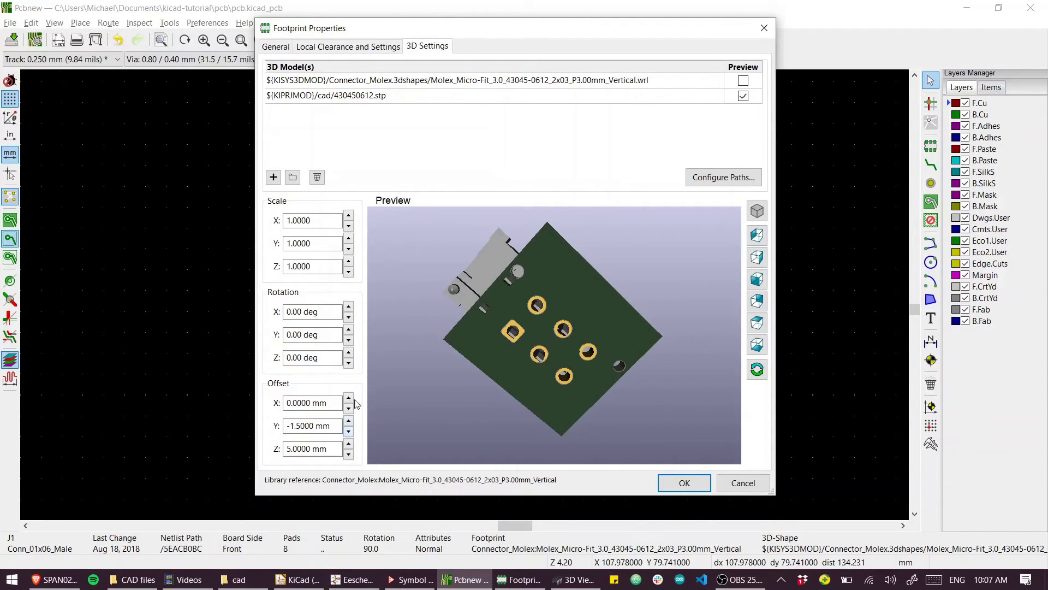
double_click(348, 397)
click(348, 397)
double_click(348, 398)
click(348, 397)
drag(507, 349, 470, 306)
Rotate the connector model 180° about Z and raise its Z offset
double_click(287, 357)
text(180)
double_click(348, 444)
double_click(348, 444)
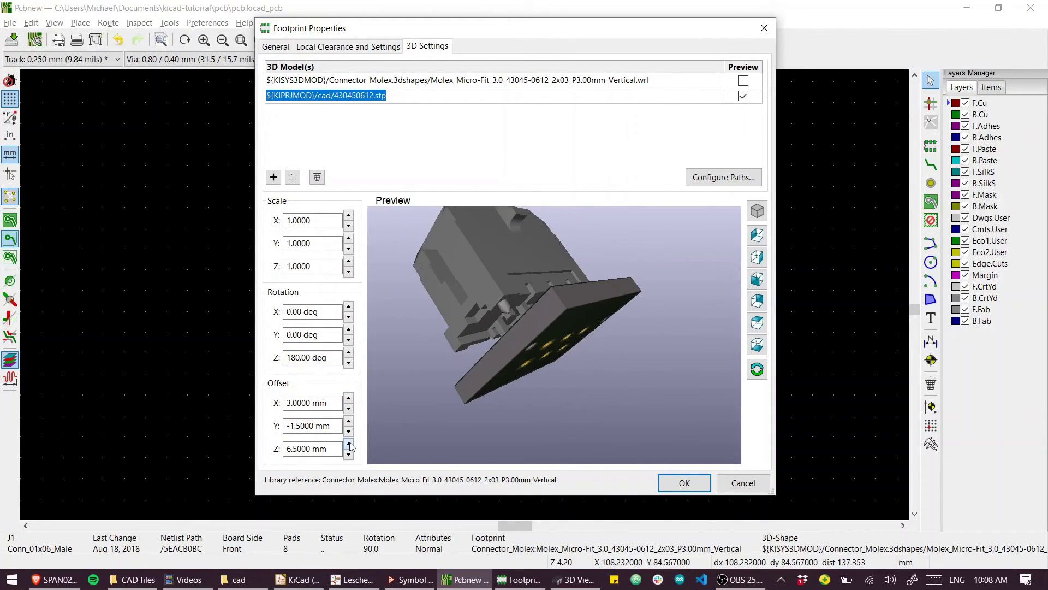
double_click(349, 443)
click(349, 443)
drag(568, 306, 532, 259)
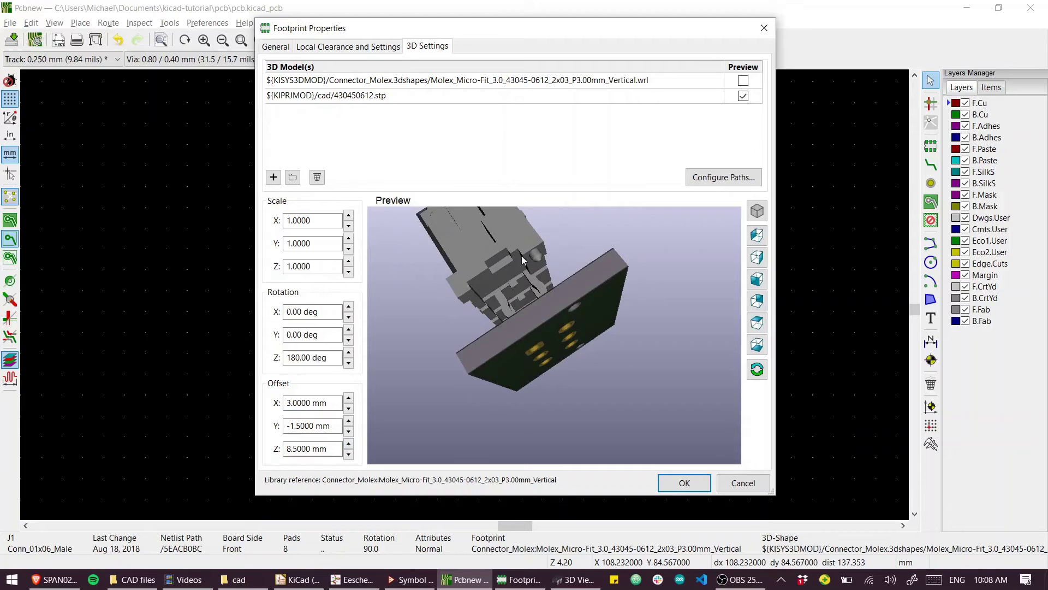
scroll(522, 255, up, 5)
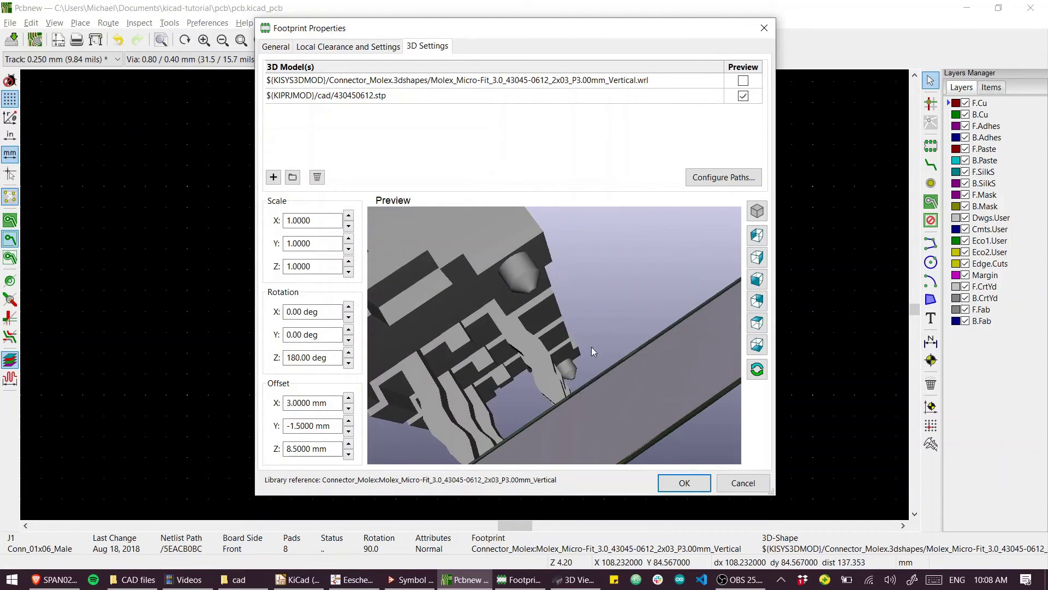
mouse_move(591, 346)
mouse_down()
mouse_move(558, 315)
mouse_move(585, 342)
mouse_up()
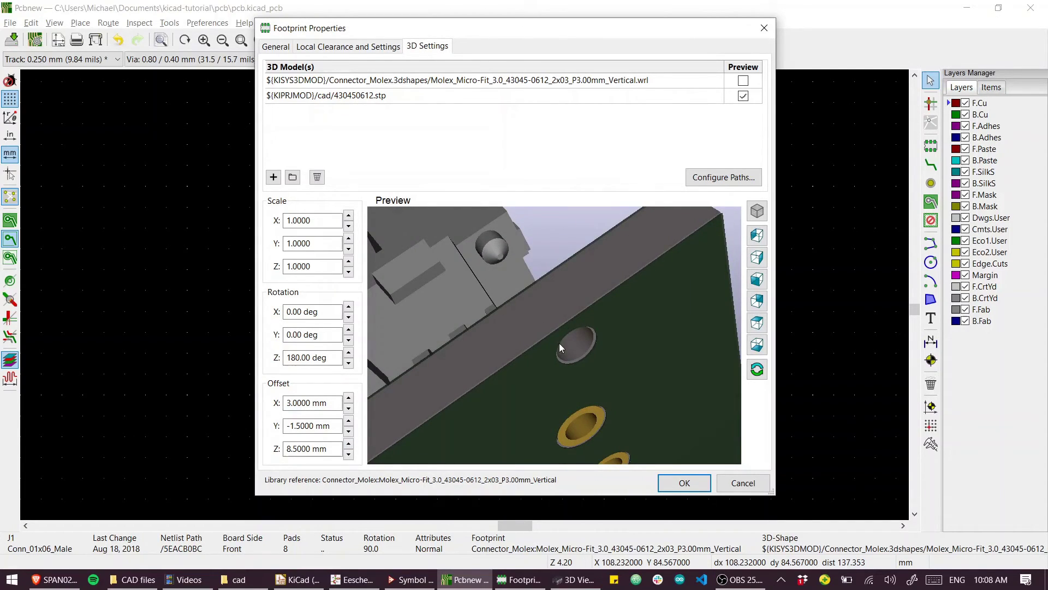
Bring the connector's Z offset down to 5 mm and show the board in the 3D viewer
click(349, 454)
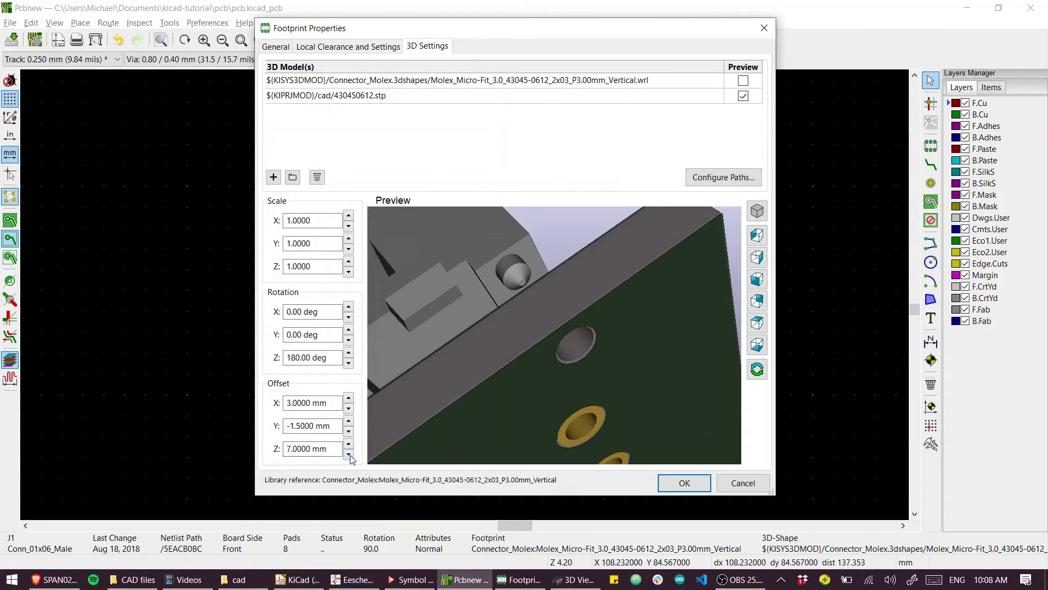
click(348, 455)
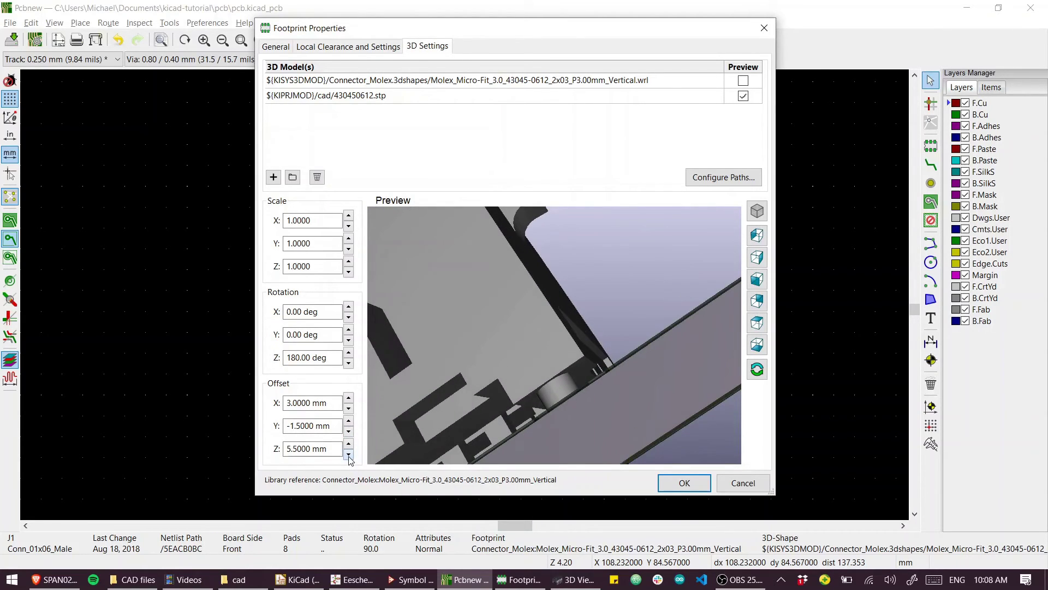
click(348, 455)
scroll(679, 335, down, 5)
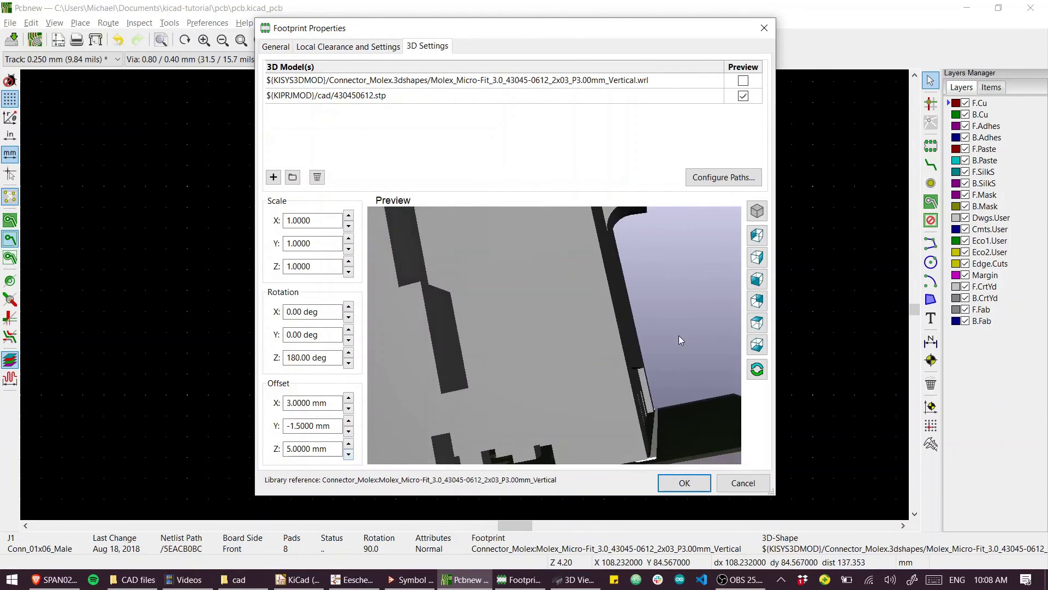
click(659, 85)
key(alt+Tab)
scroll(483, 357, up, 3)
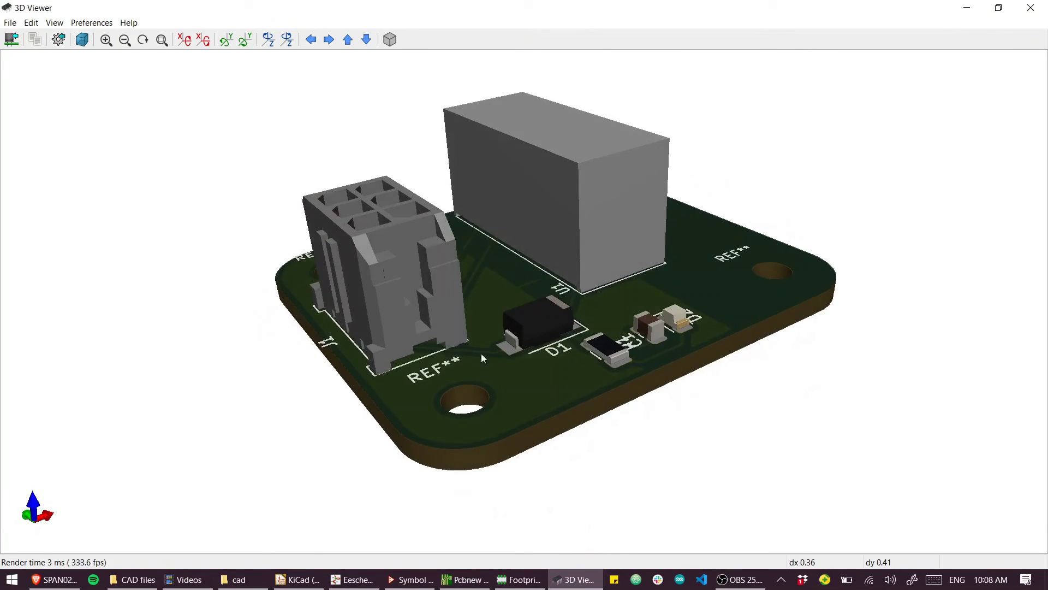
scroll(483, 357, down, 3)
drag(562, 338, 763, 227)
scroll(475, 270, up, 1)
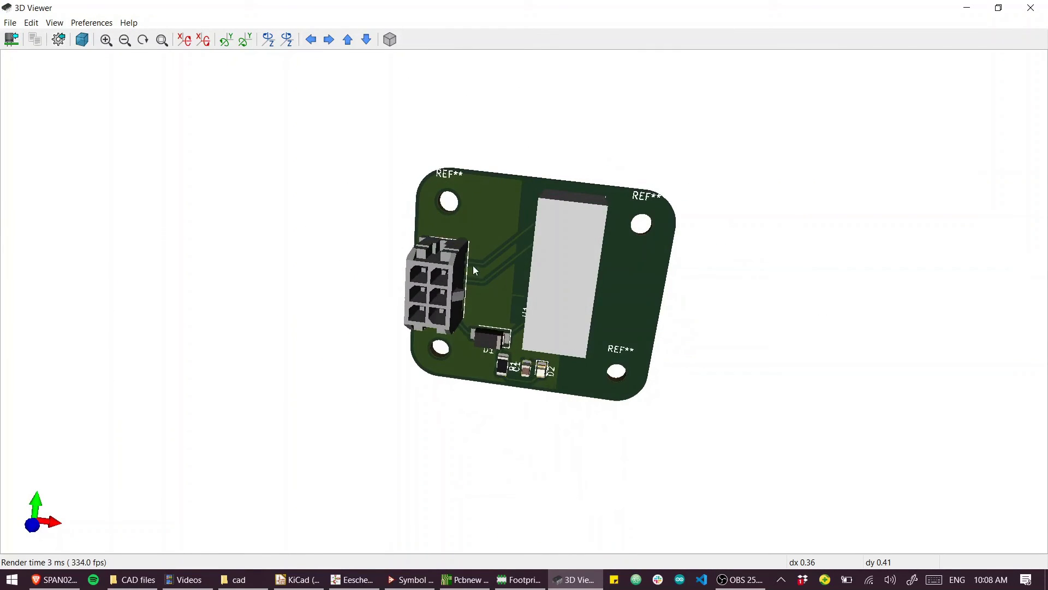
drag(474, 269, 458, 240)
scroll(533, 260, down, 2)
drag(533, 260, 542, 325)
scroll(541, 325, up, 3)
drag(435, 342, 872, 391)
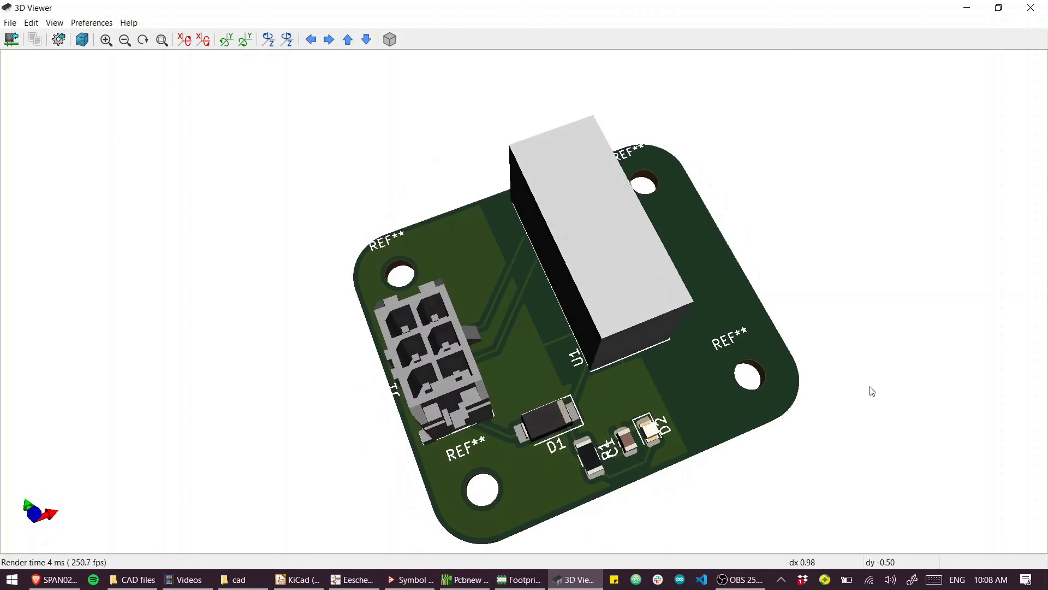